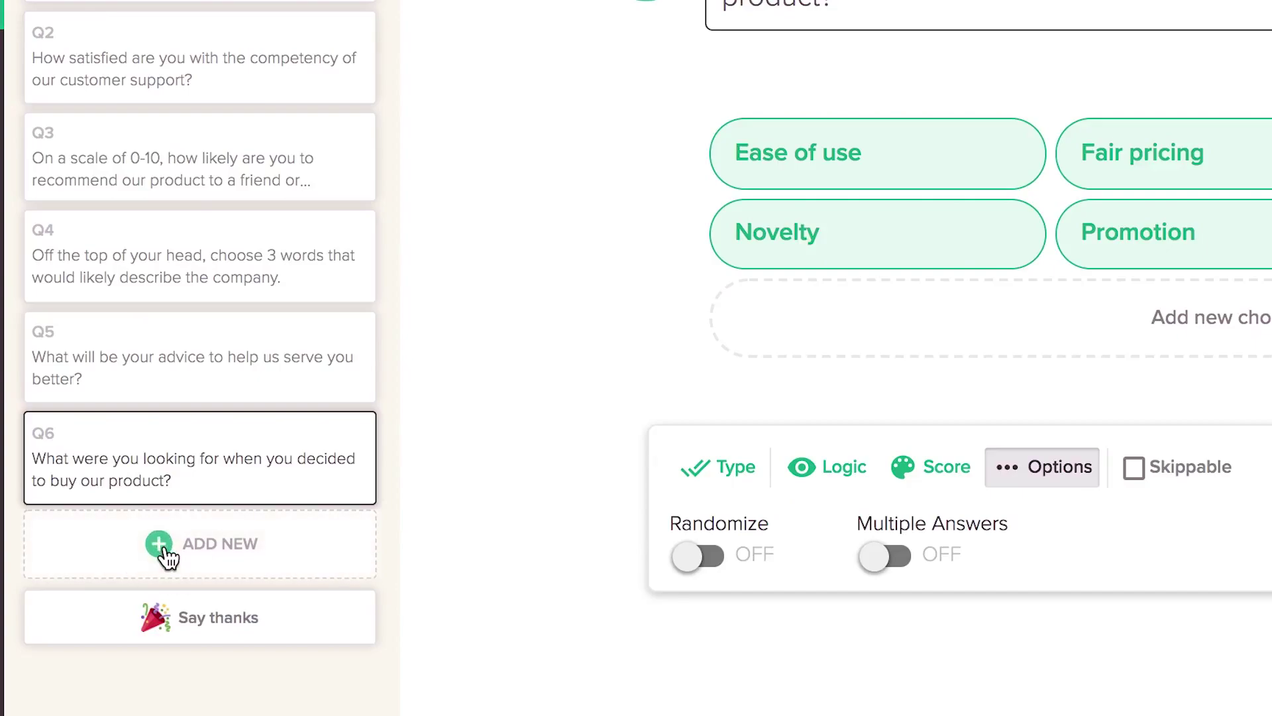
# Step: Add a product-quality star-rating question, then check the buying-reasons question's Skippable, Score and Logic settings
pyautogui.click(159, 541)
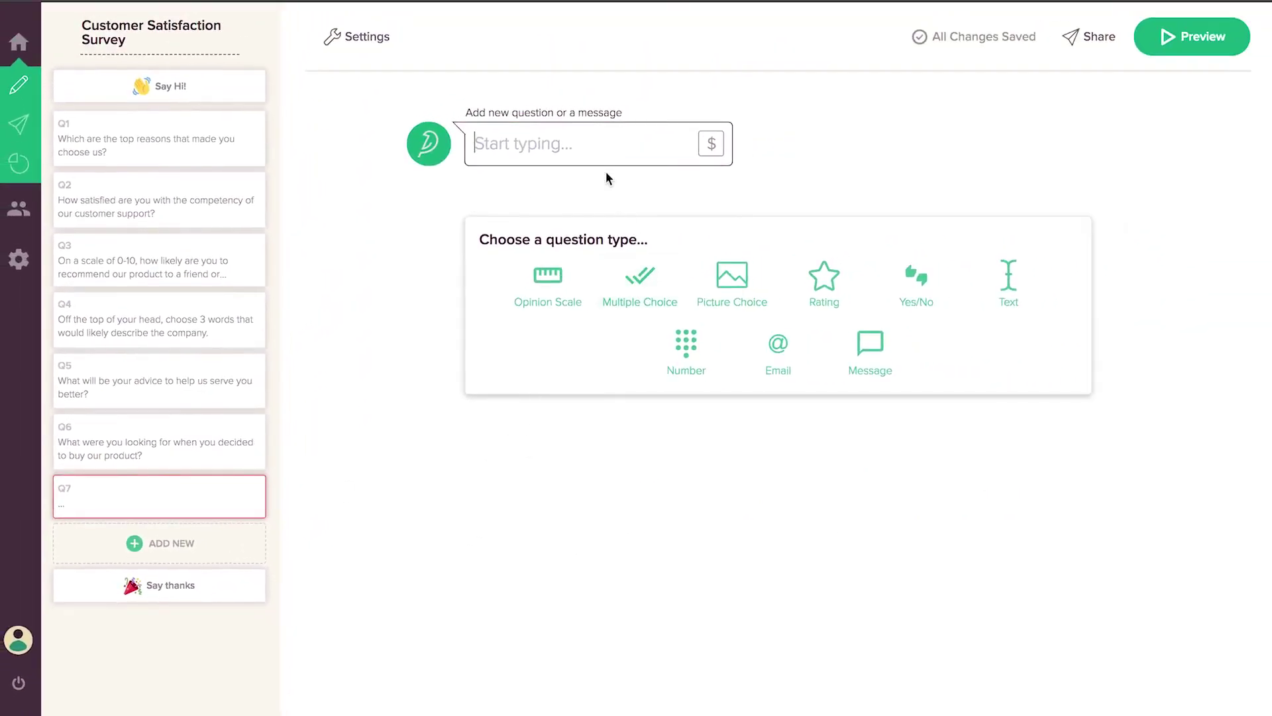
pyautogui.write('How would you rate the quality of our product?')
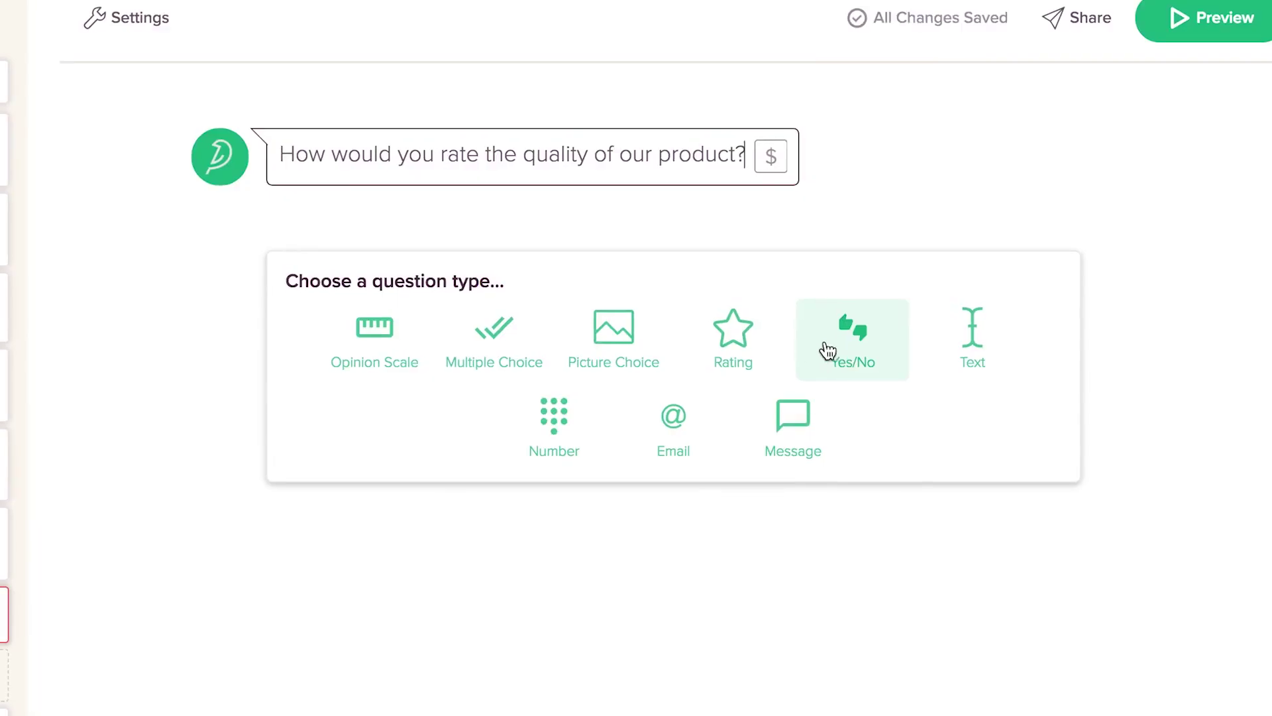
pyautogui.click(766, 350)
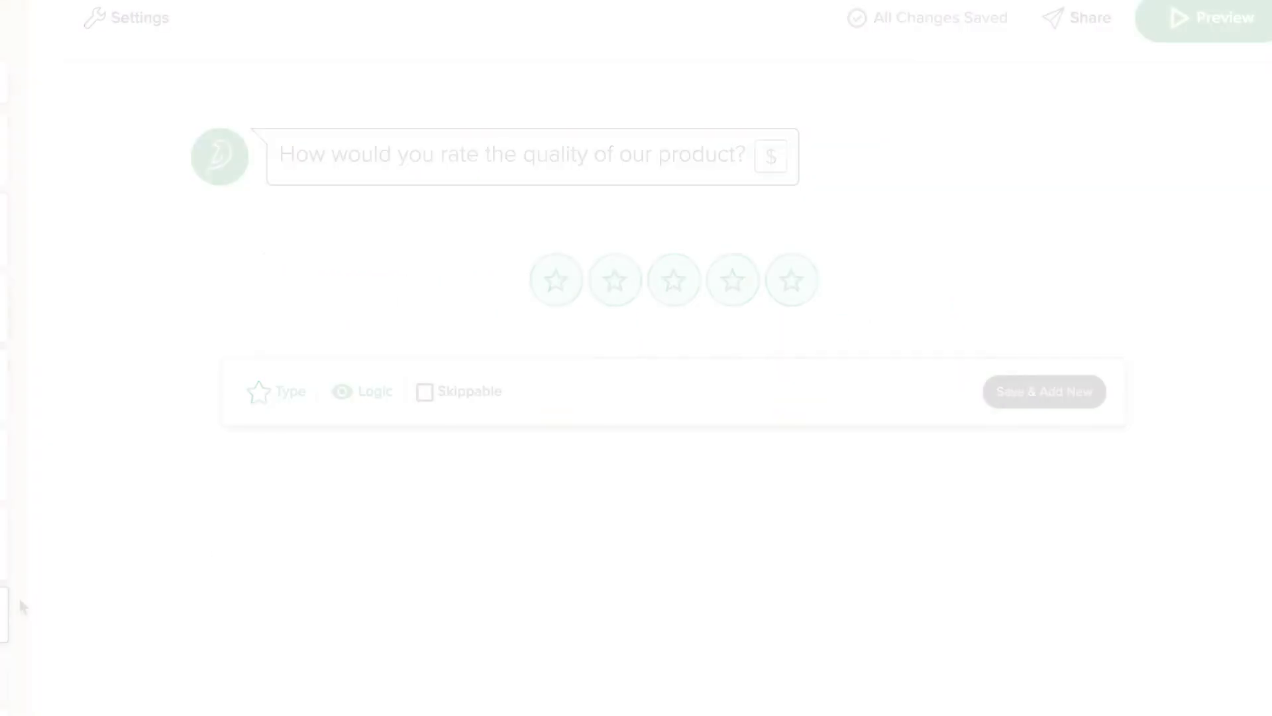
pyautogui.click(207, 452)
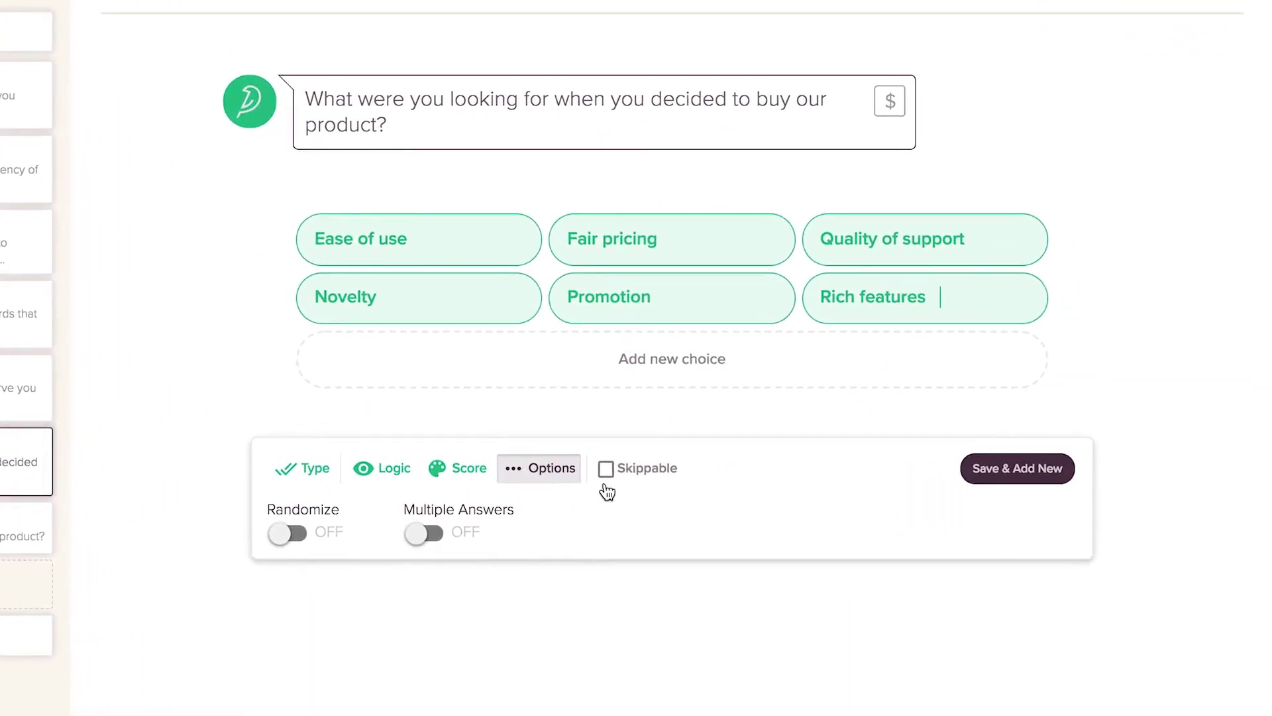
pyautogui.click(608, 476)
pyautogui.click(461, 468)
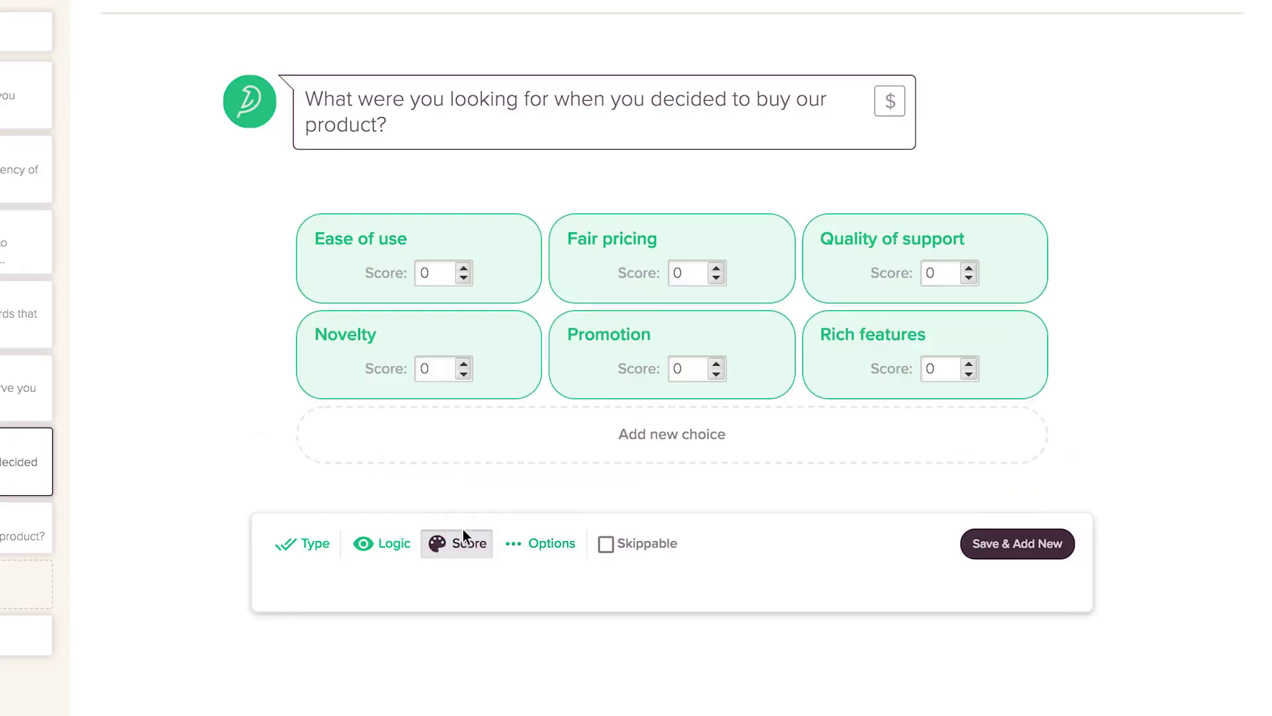
pyautogui.click(460, 468)
pyautogui.click(390, 468)
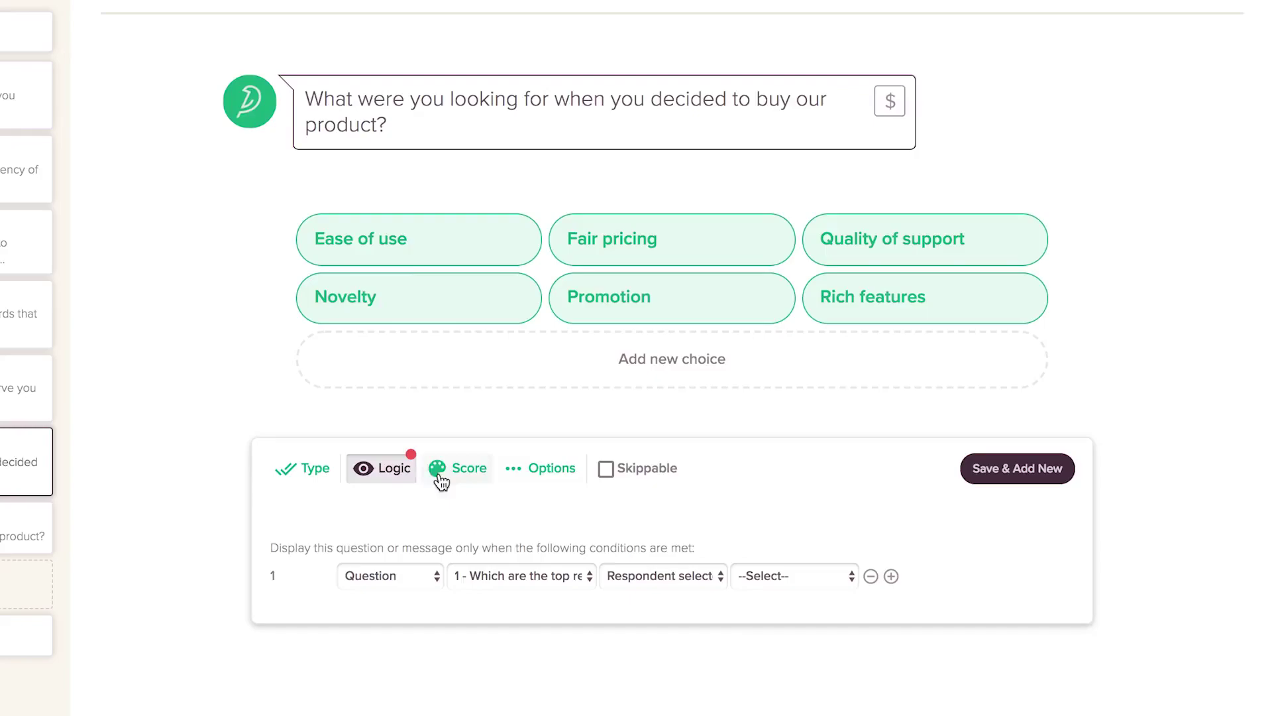
pyautogui.click(390, 468)
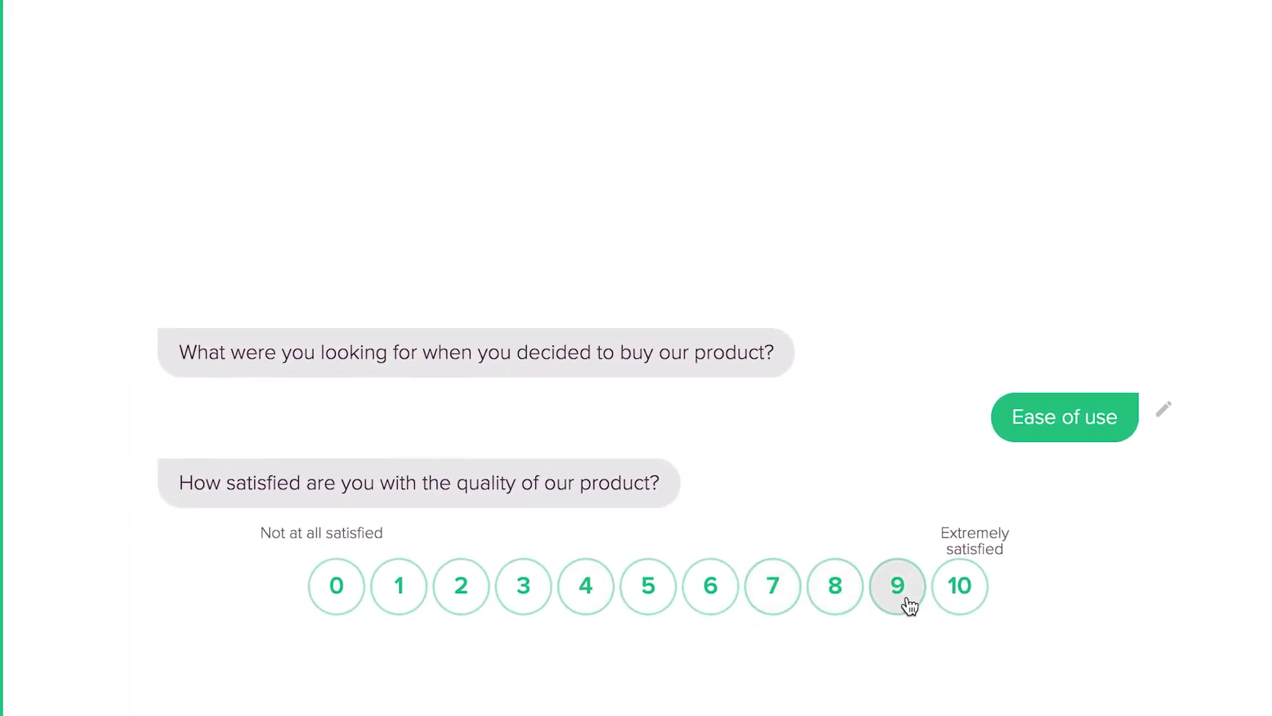
# Step: In the preview, answer satisfaction with 9, then change the answer to 3
pyautogui.click(898, 585)
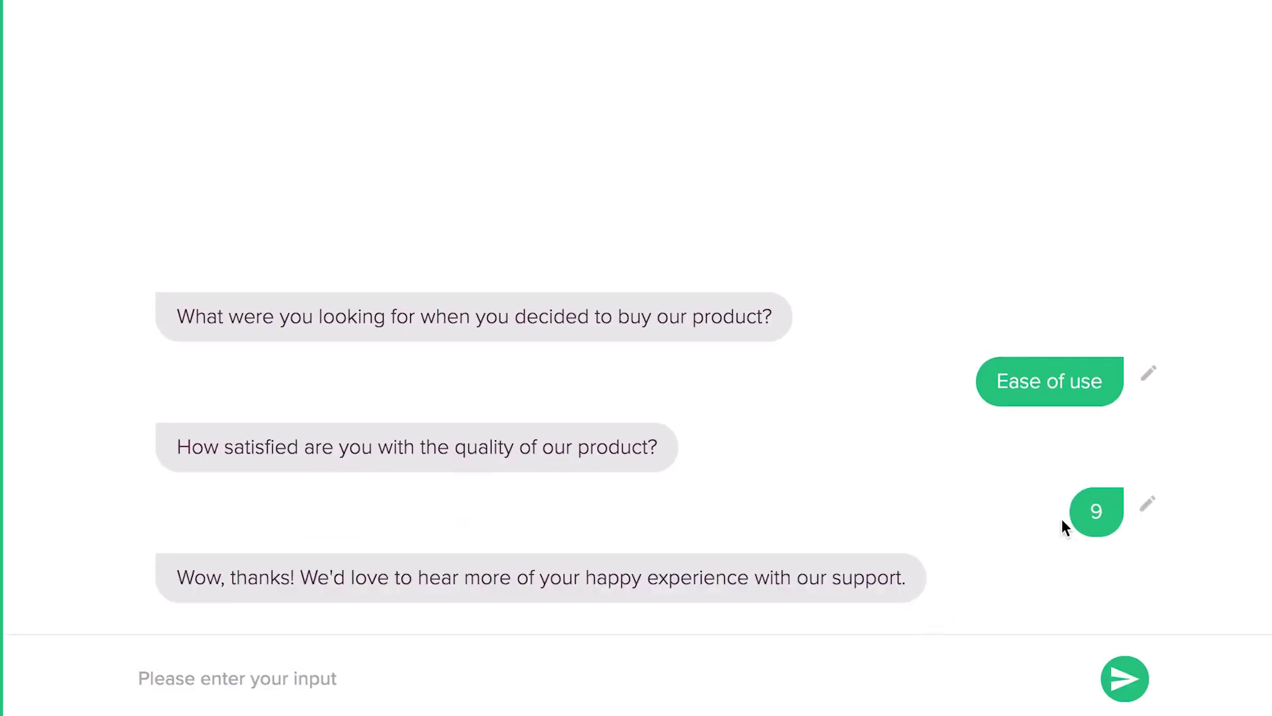
pyautogui.click(1147, 505)
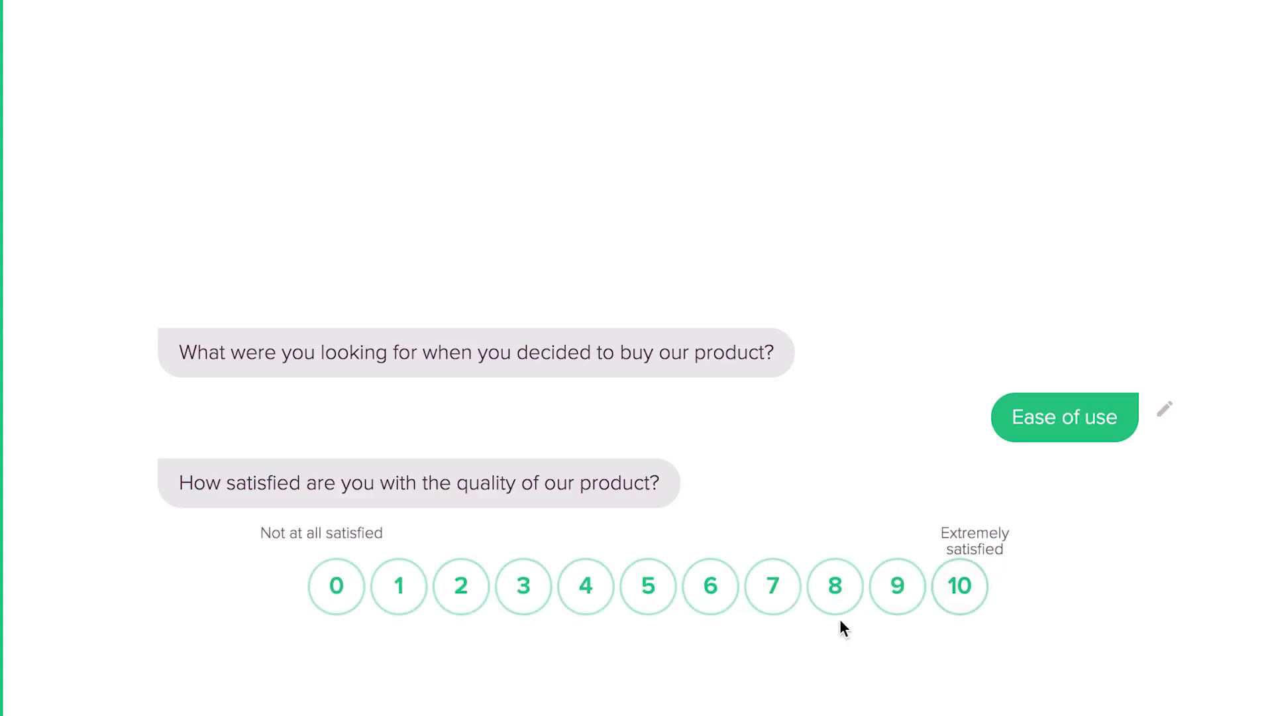
pyautogui.click(522, 589)
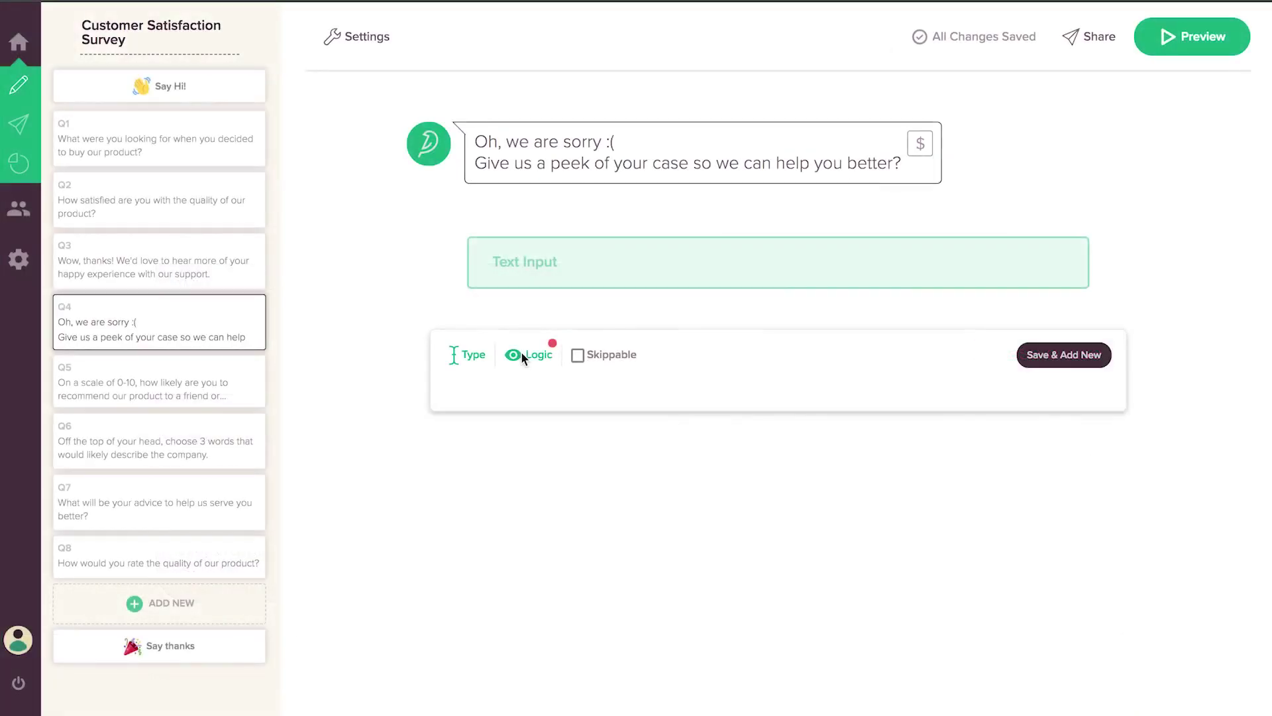
# Step: Give the sorry message the Logic condition 'Question 2 satisfaction Less than 4'
pyautogui.click(523, 356)
pyautogui.click(614, 476)
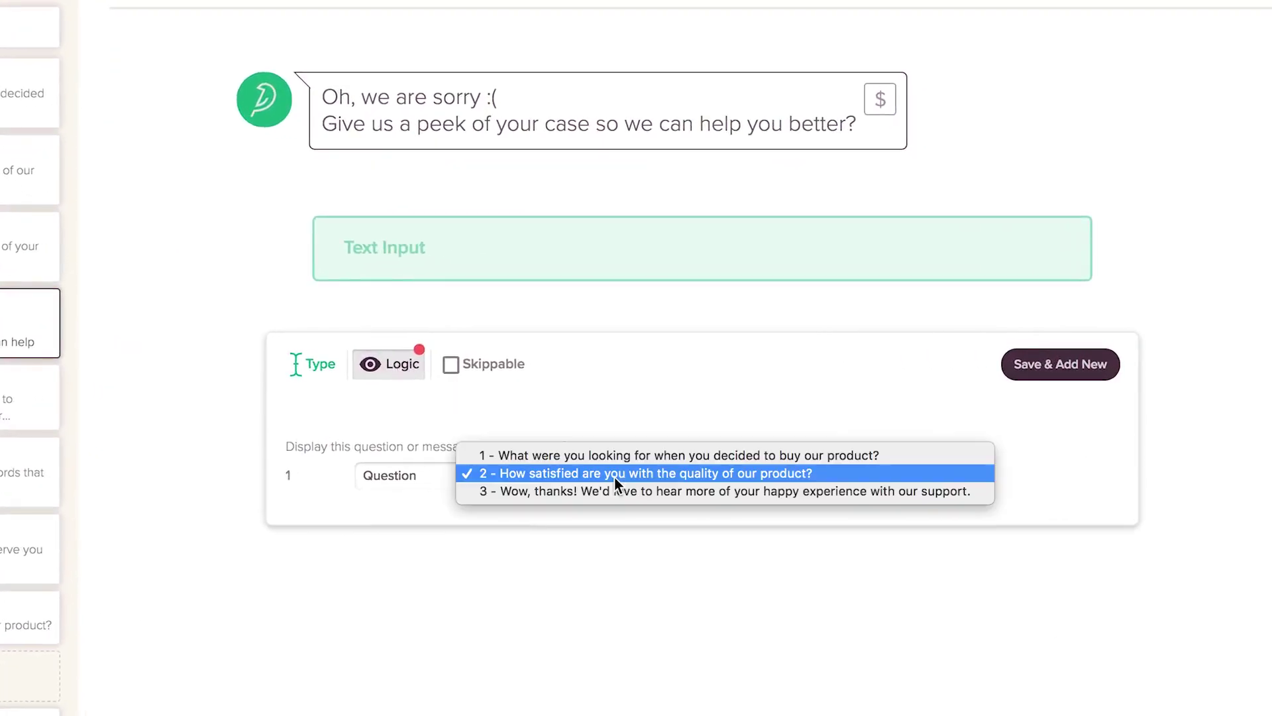
pyautogui.click(746, 472)
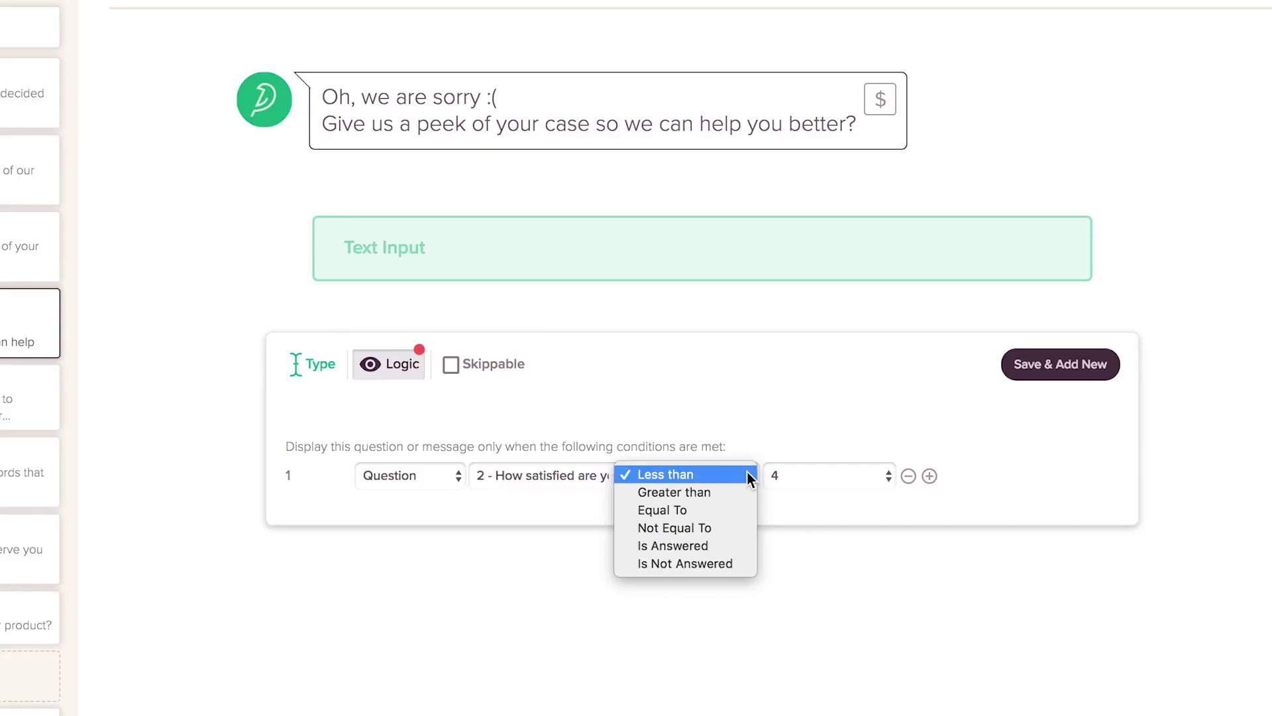
pyautogui.click(887, 475)
pyautogui.click(887, 476)
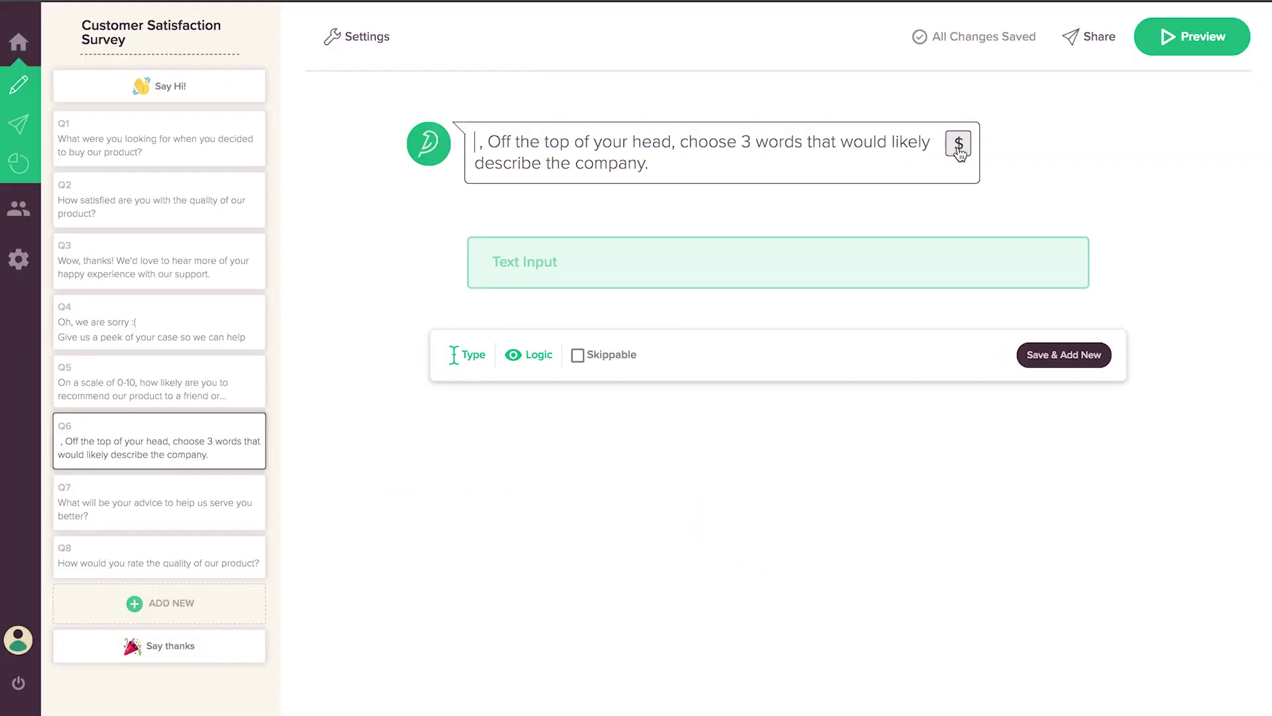
# Step: Insert $Contact_FirstName at the start of the three-words question
pyautogui.click(960, 148)
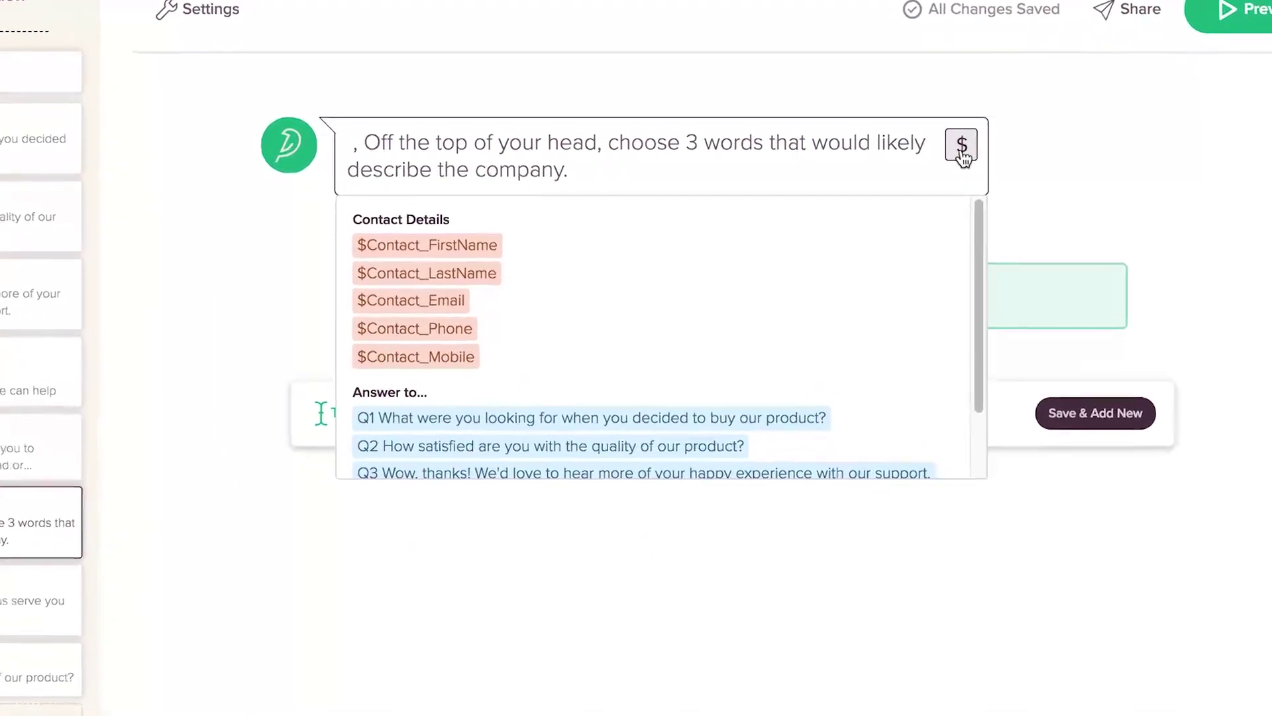
pyautogui.scroll(-2, 760, 375)
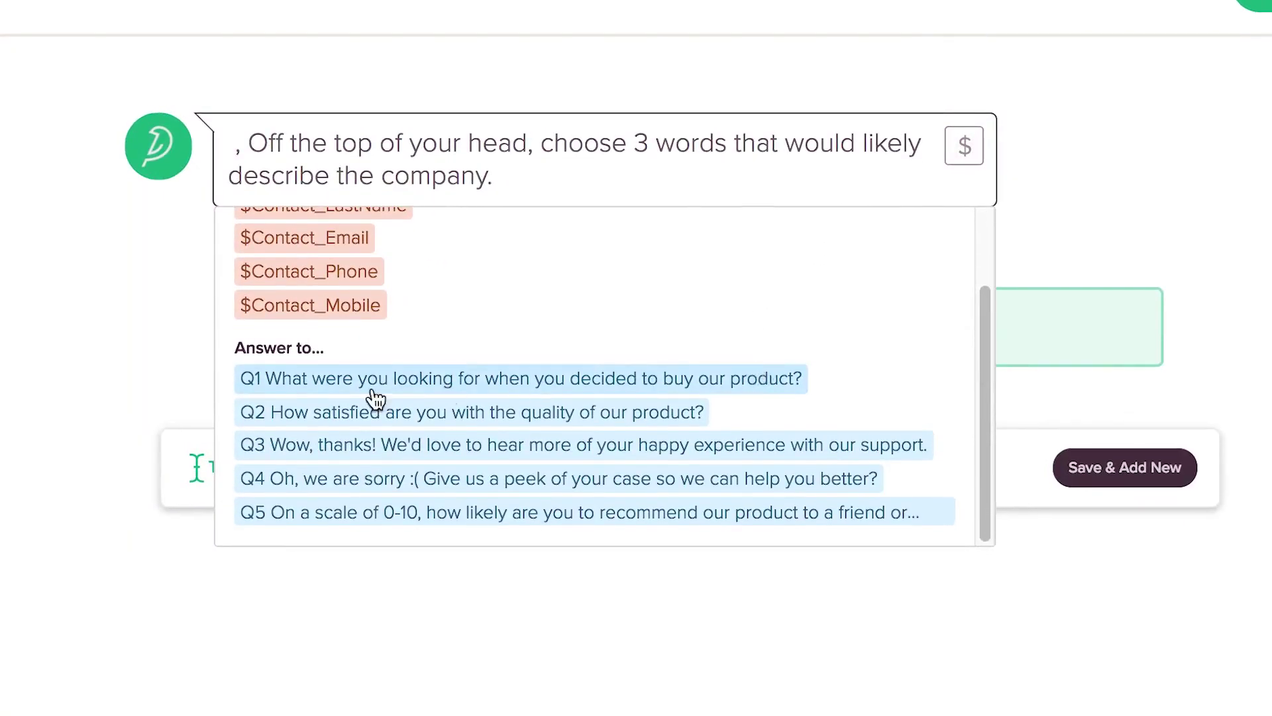
pyautogui.scroll(3, 353, 343)
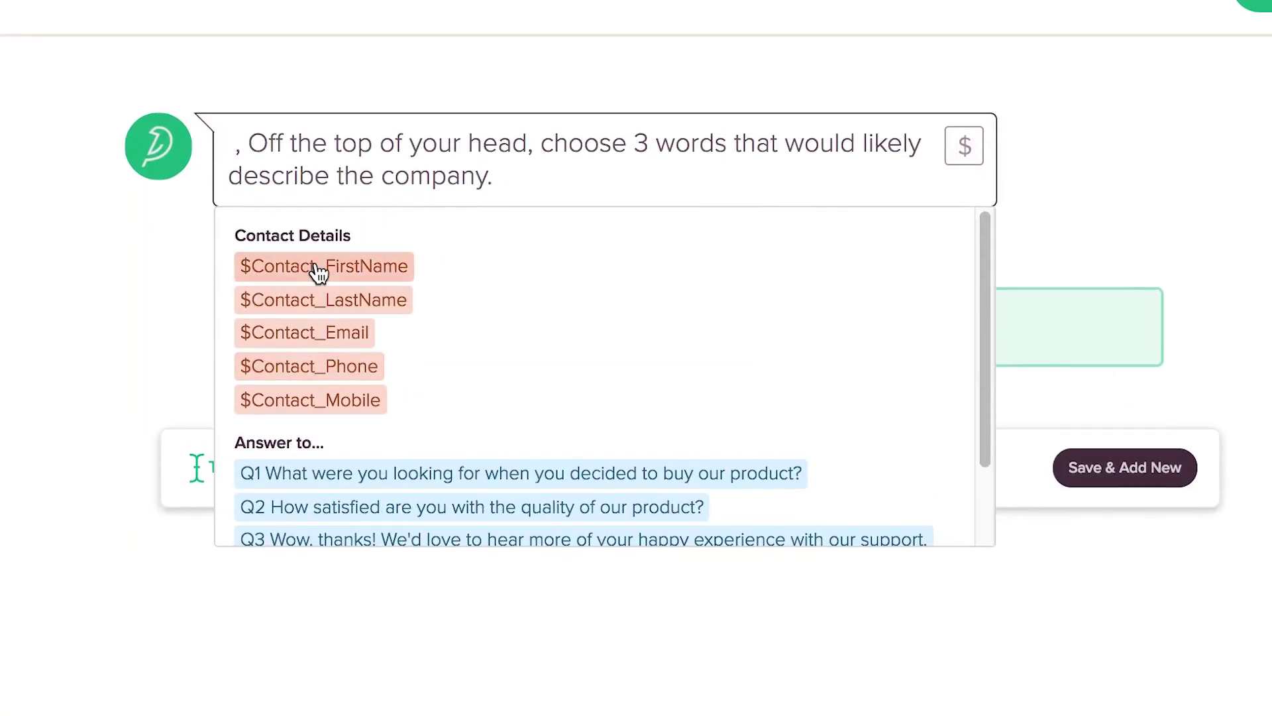
pyautogui.click(309, 269)
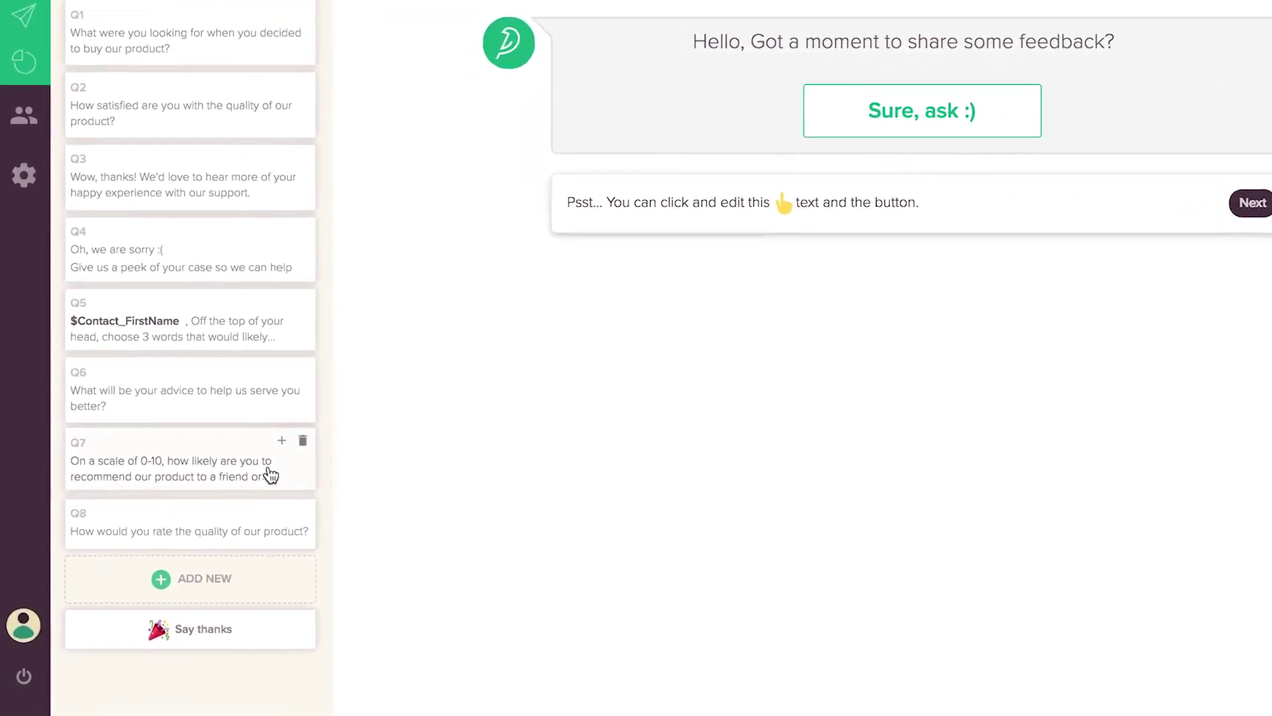
pyautogui.moveTo(272, 475)
pyautogui.mouseDown()
pyautogui.moveTo(271, 398)
pyautogui.moveTo(301, 410)
pyautogui.mouseUp()
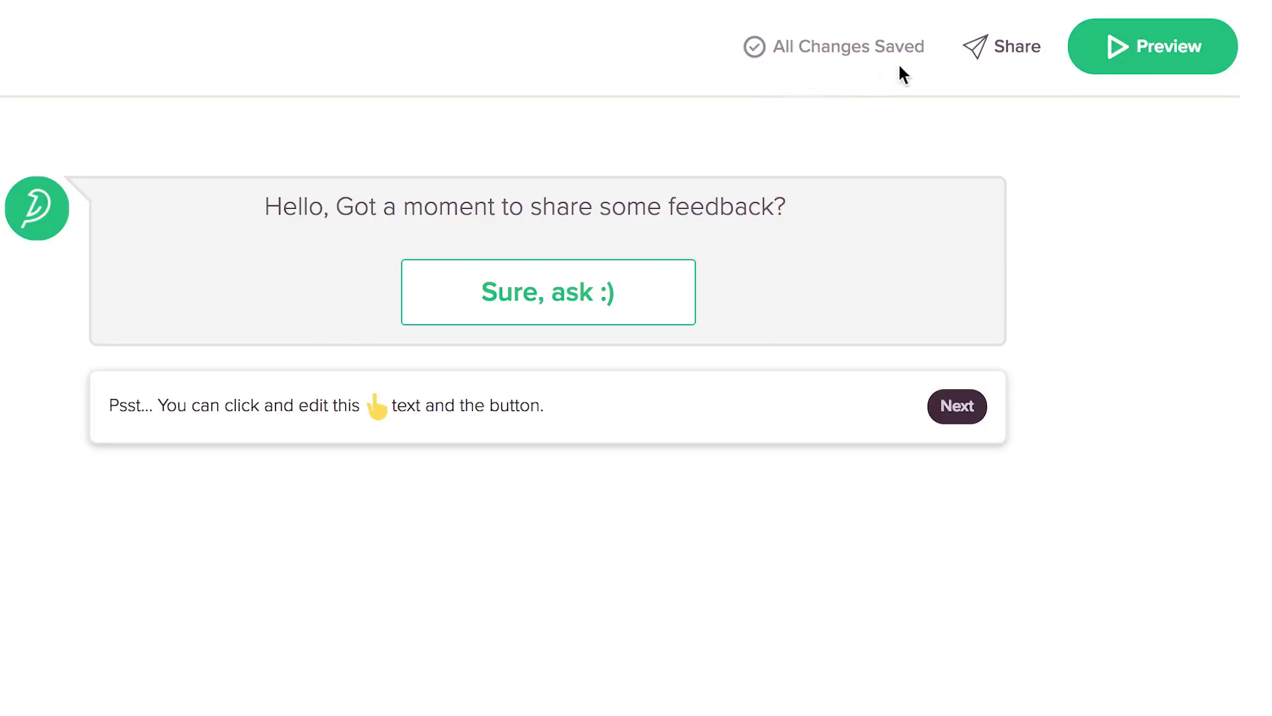
pyautogui.click(1153, 47)
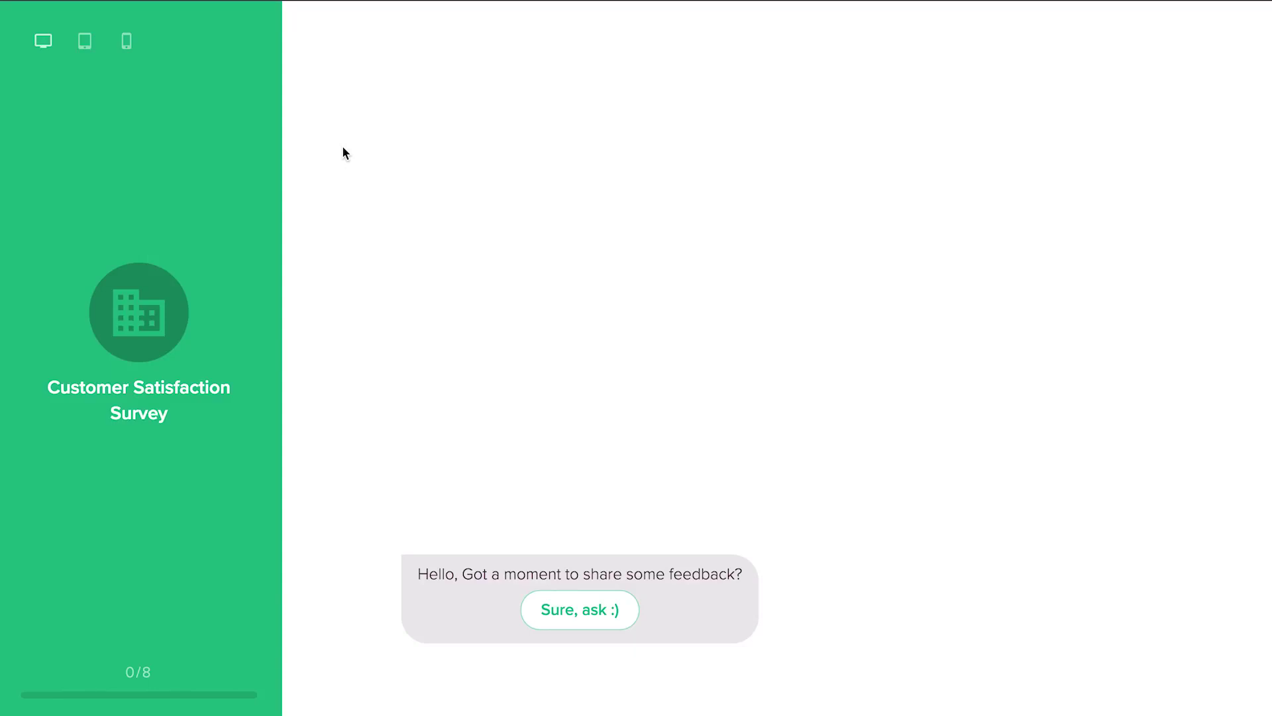
pyautogui.click(45, 45)
pyautogui.click(85, 40)
# Step: Preview at phone size, then review survey settings, keeping the title and the General folder
pyautogui.click(126, 40)
pyautogui.press('Escape')
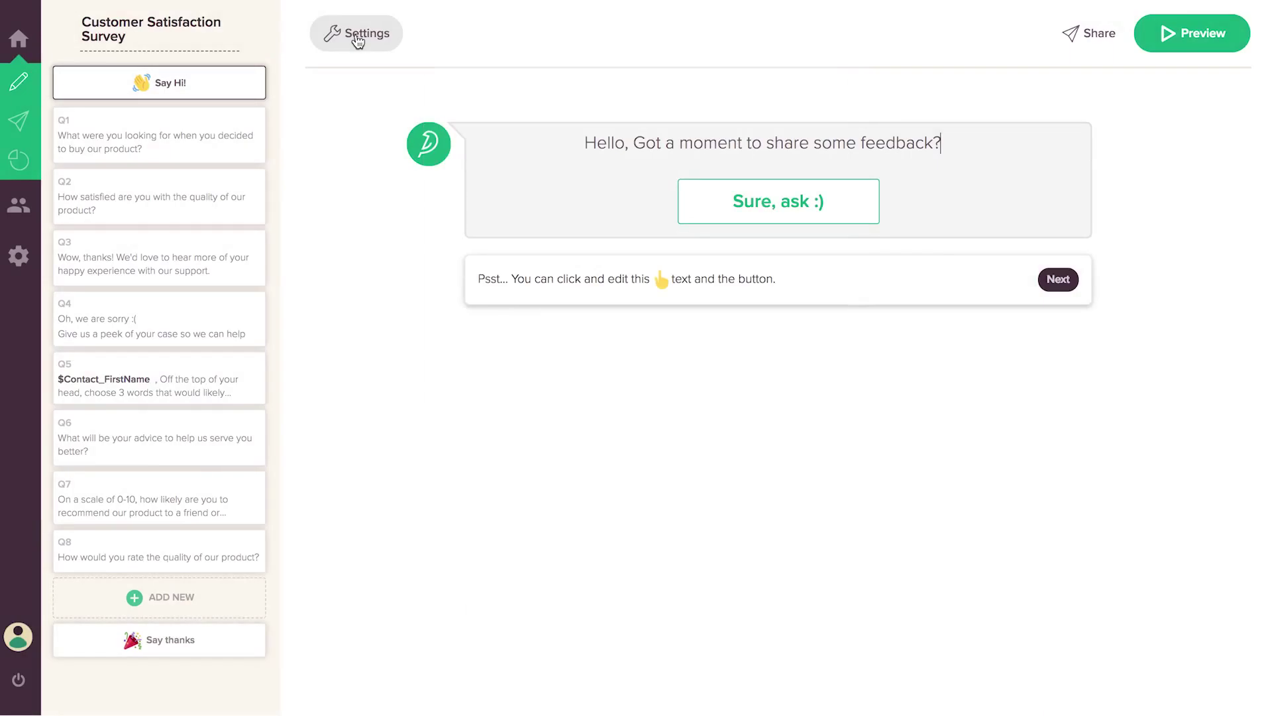
pyautogui.click(356, 36)
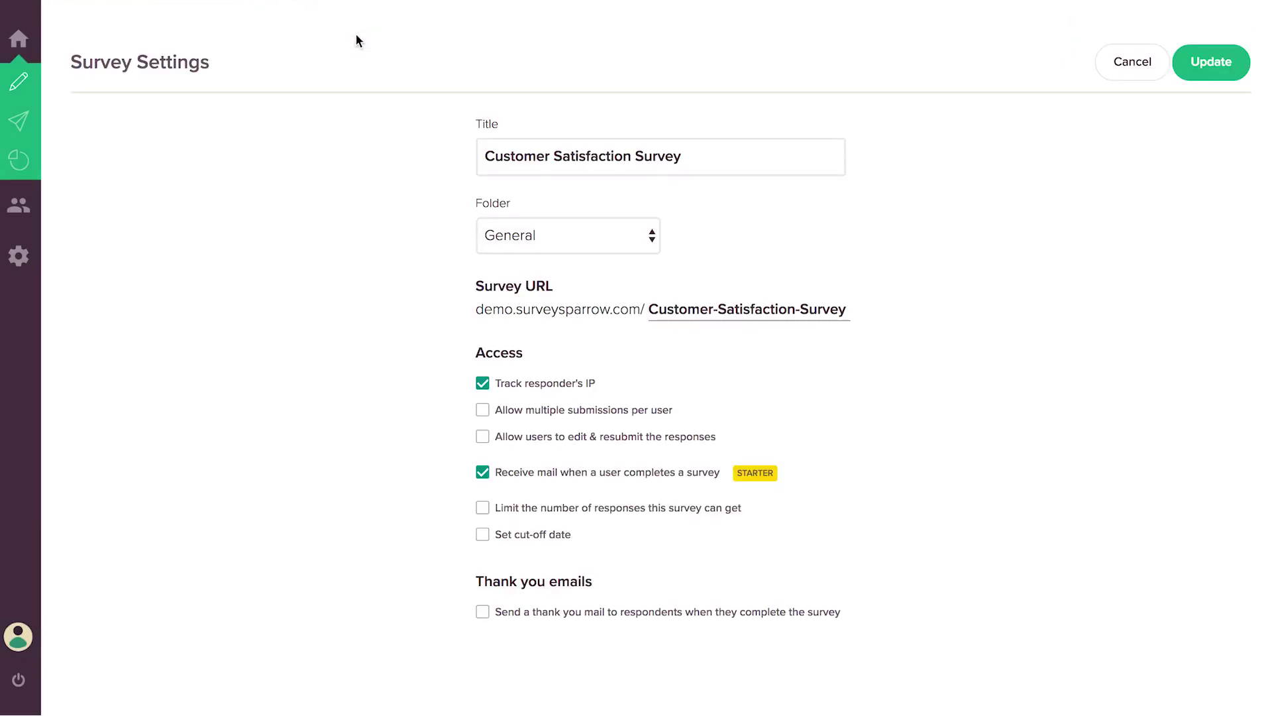
pyautogui.moveTo(485, 156); pyautogui.dragTo(706, 156)
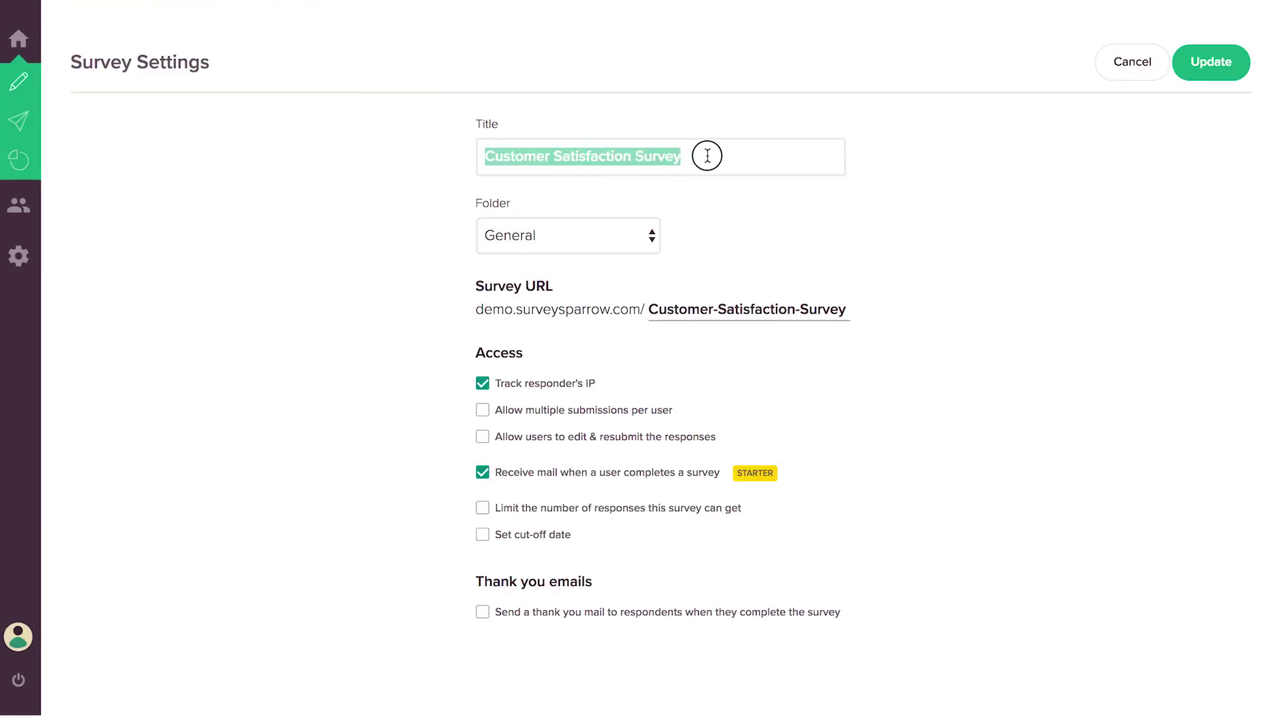
pyautogui.click(702, 209)
pyautogui.click(653, 235)
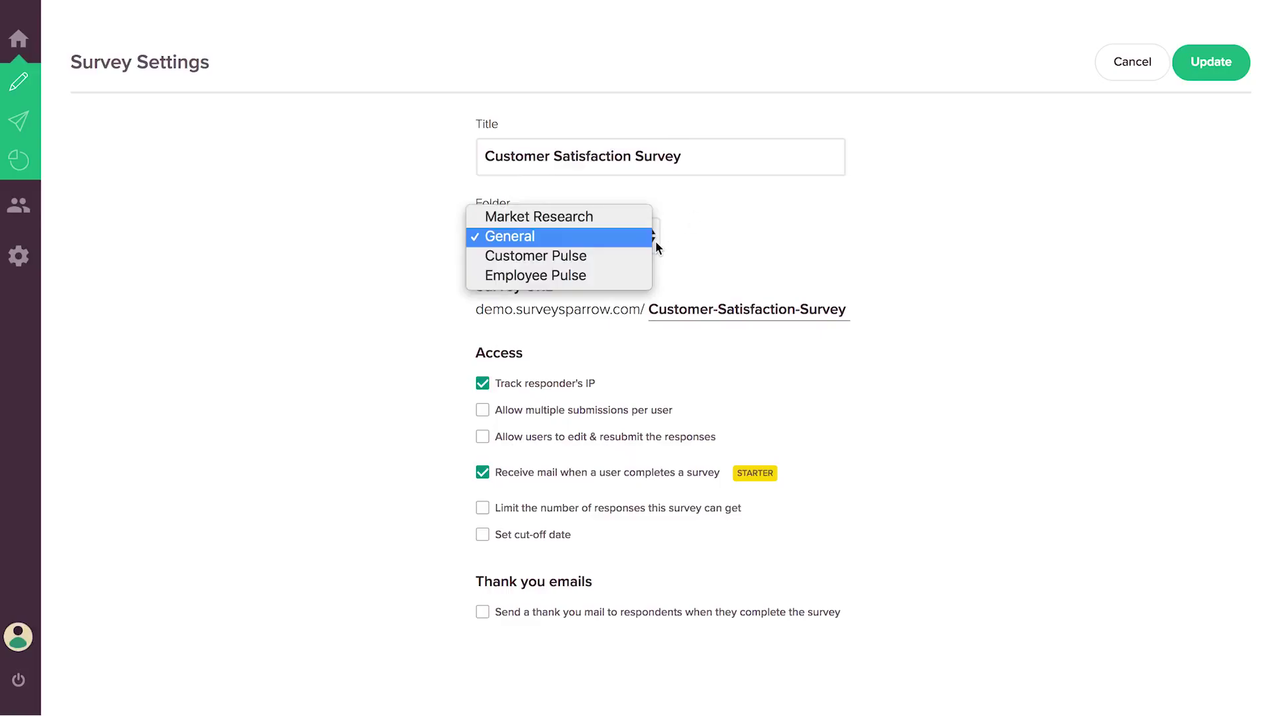
pyautogui.click(693, 280)
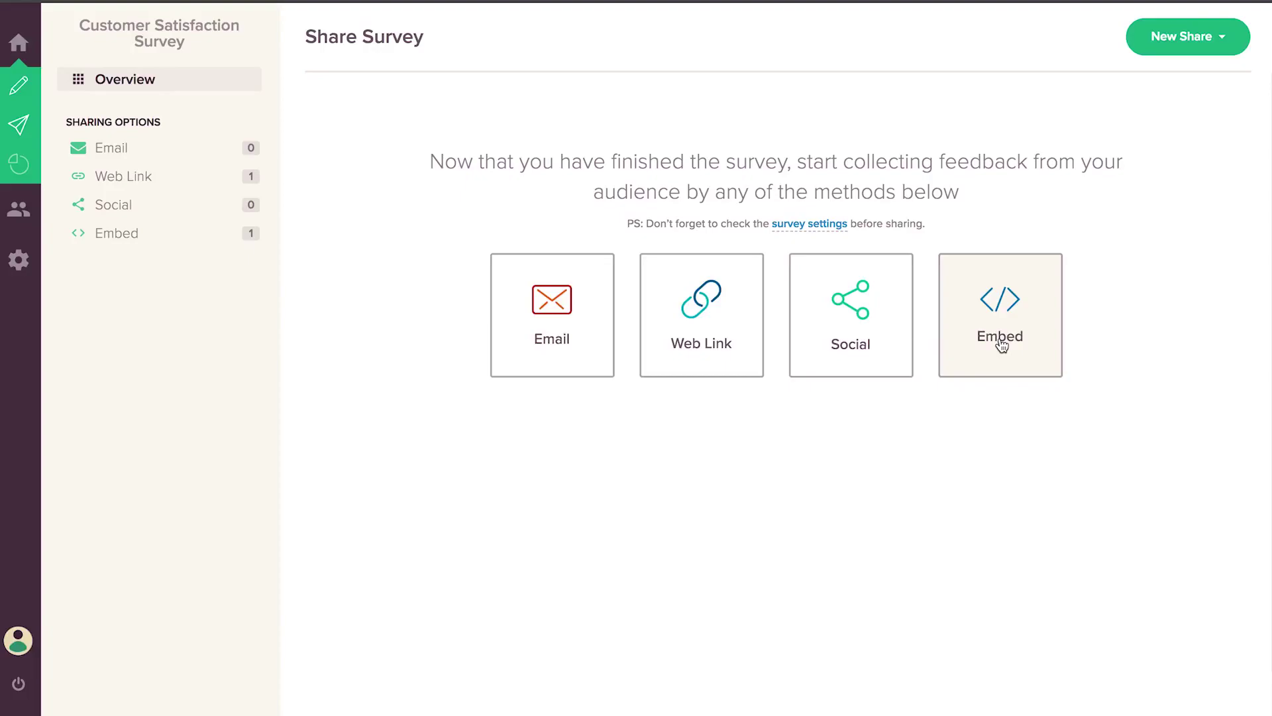
# Step: Try a recurring email share, checking its repeat frequency and send-day options
pyautogui.click(564, 336)
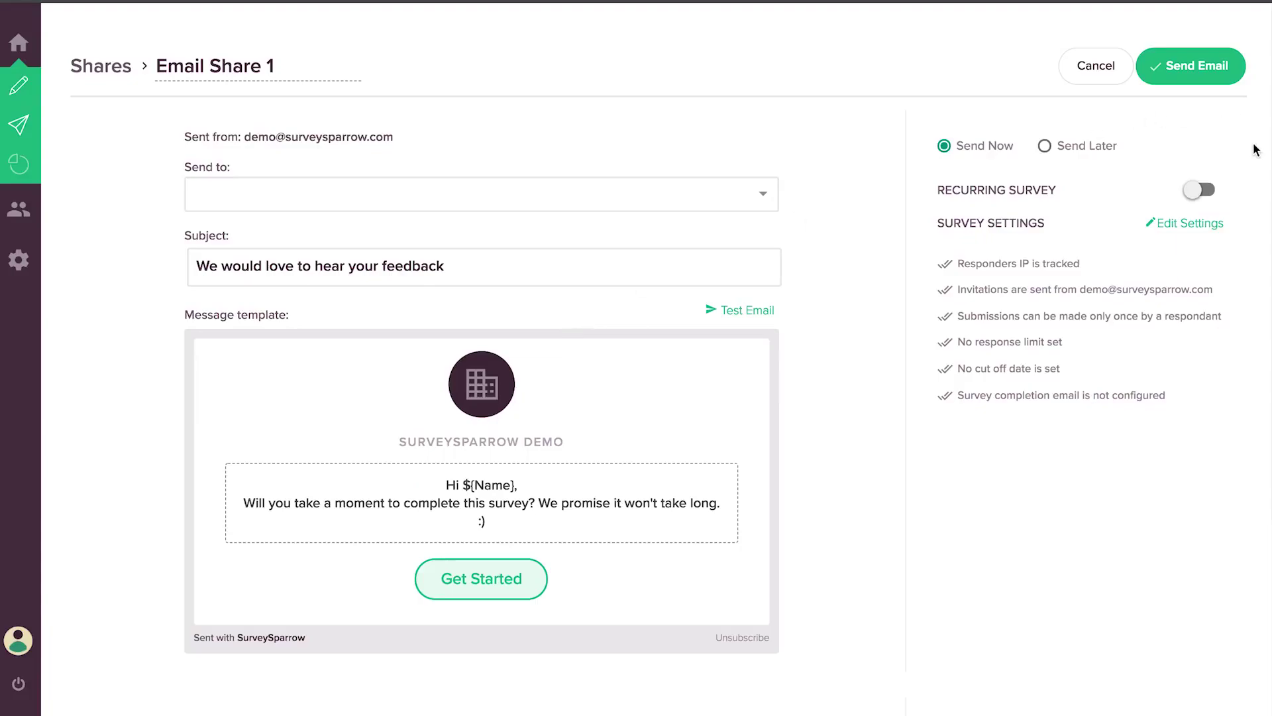
pyautogui.click(1205, 191)
pyautogui.click(1217, 245)
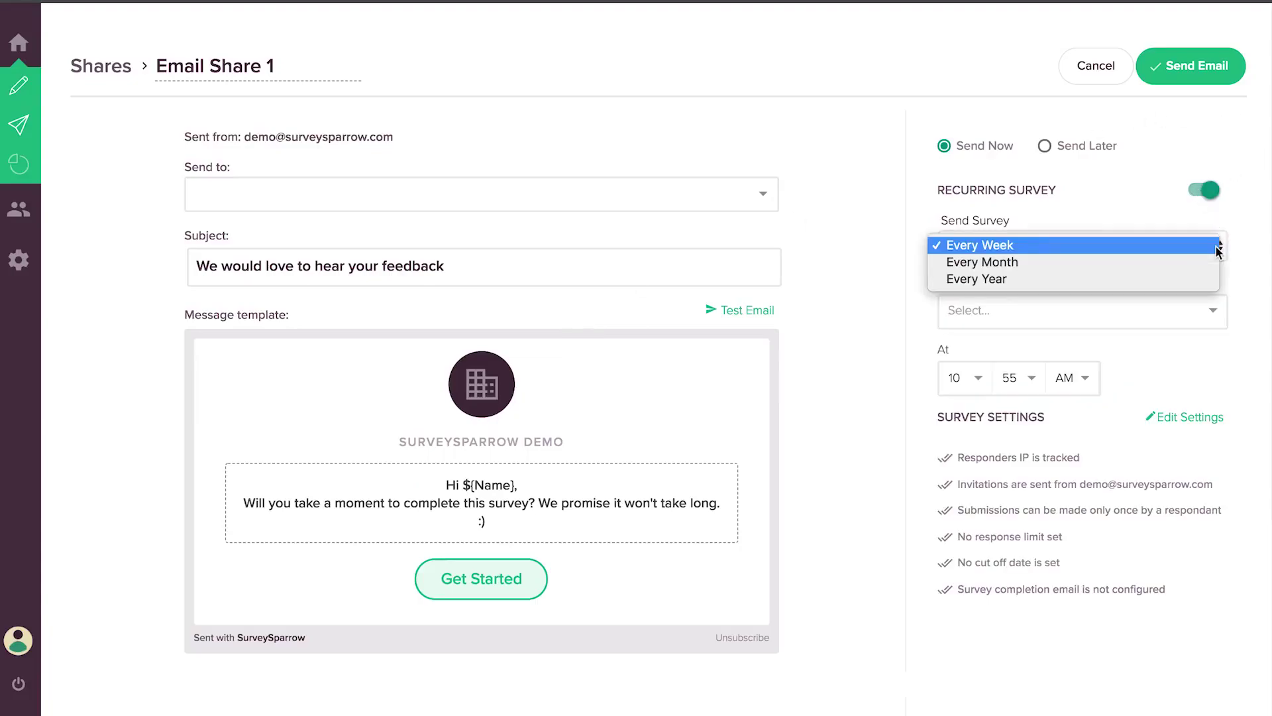
pyautogui.click(1218, 315)
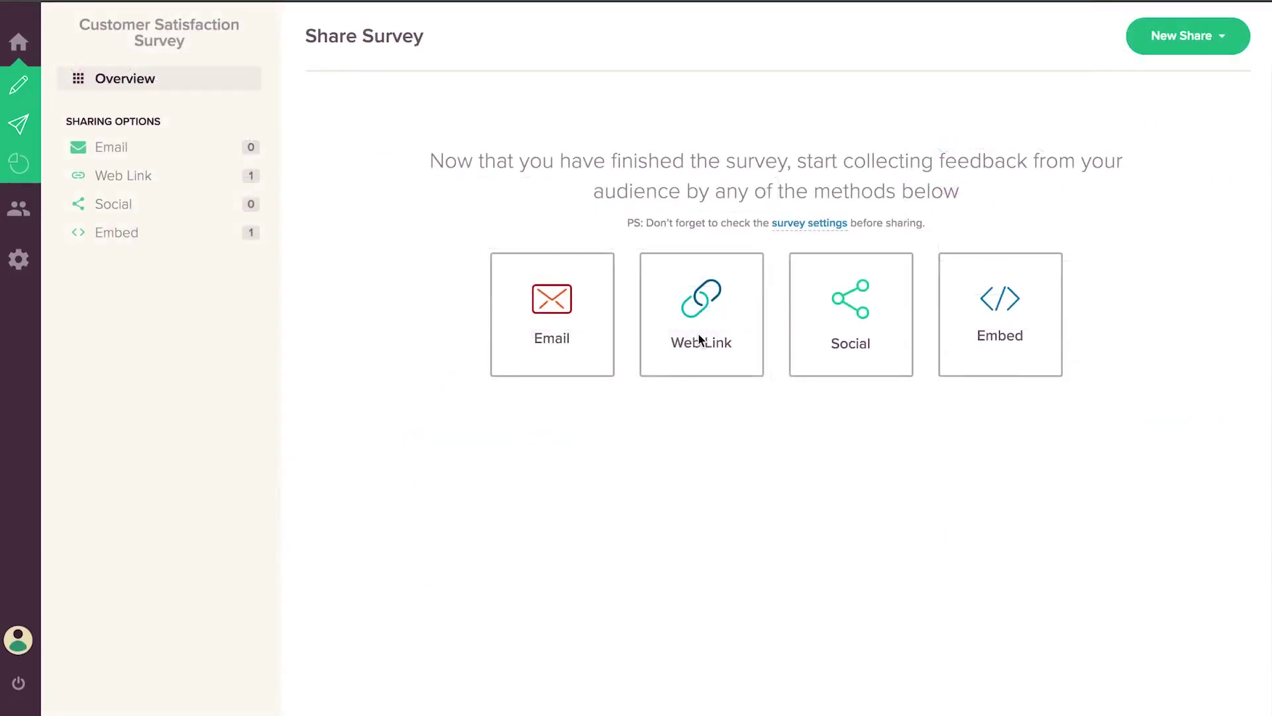
# Step: Copy the survey's web link and bring up the social media sharing page
pyautogui.click(698, 334)
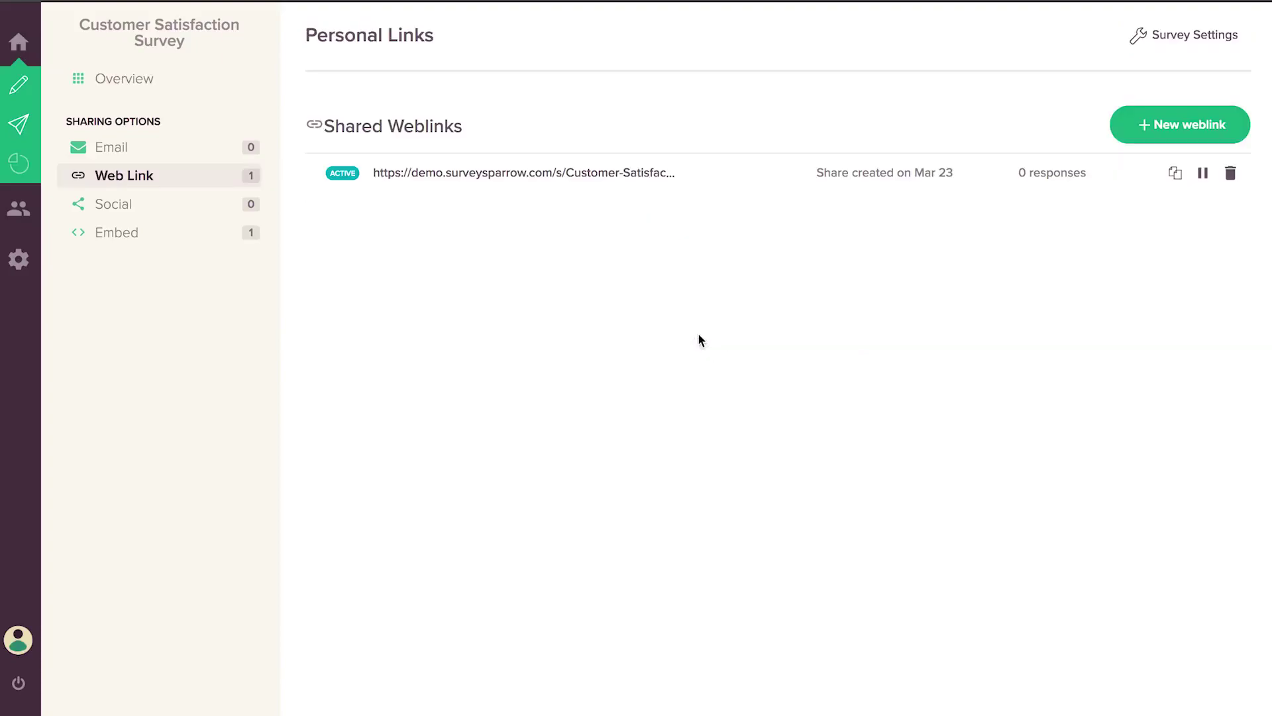
pyautogui.click(833, 177)
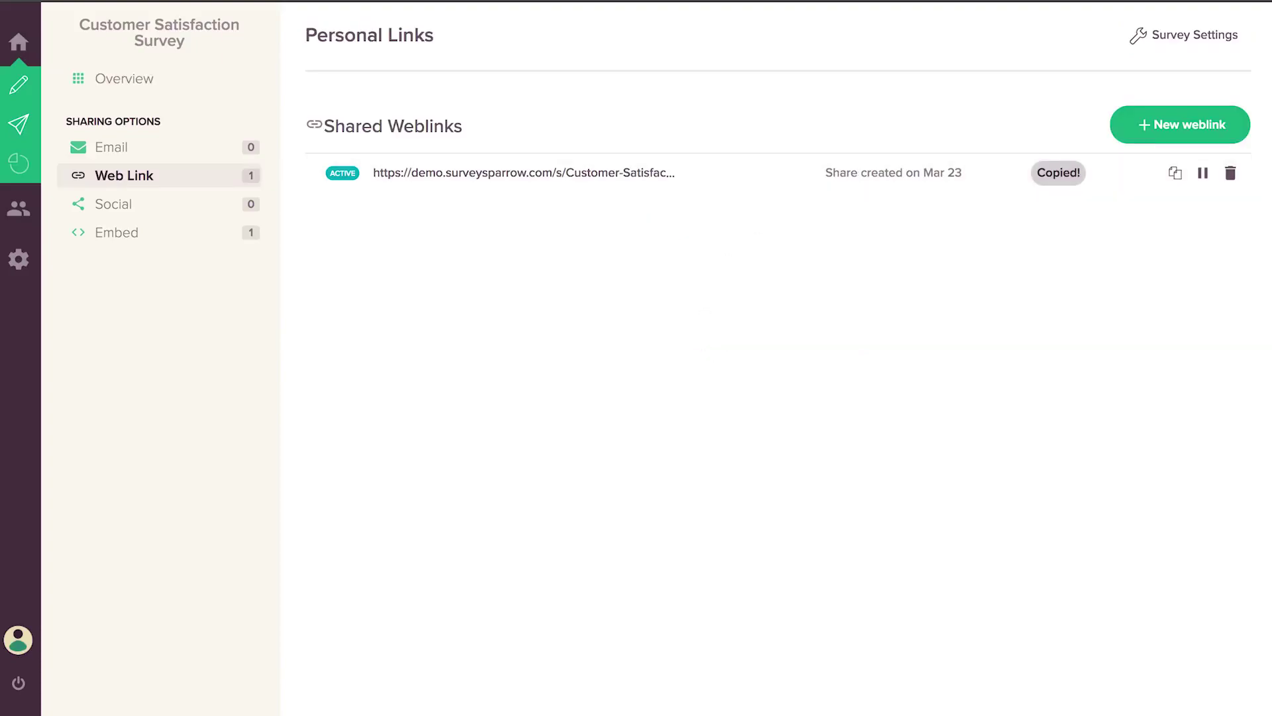
pyautogui.click(861, 336)
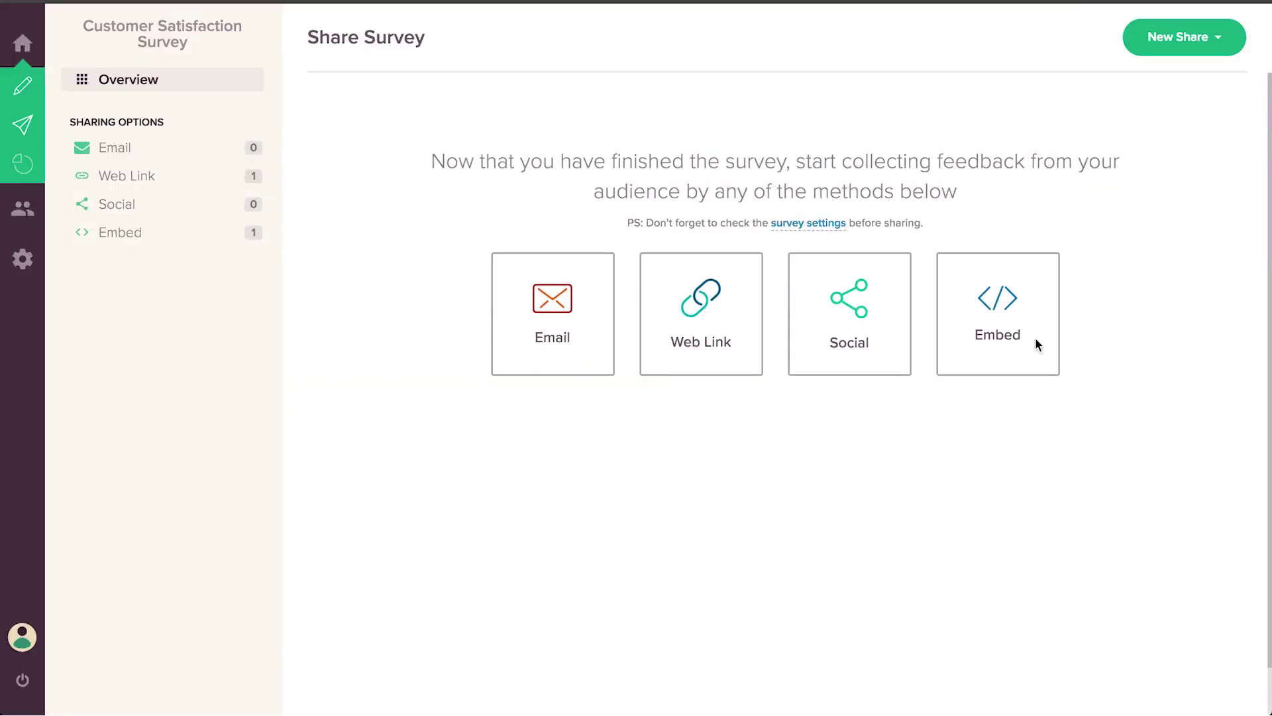
# Step: Create a new Auto Triggered embed after previewing User Invoked and Inline modes, and copy its JavaScript
pyautogui.click(1035, 344)
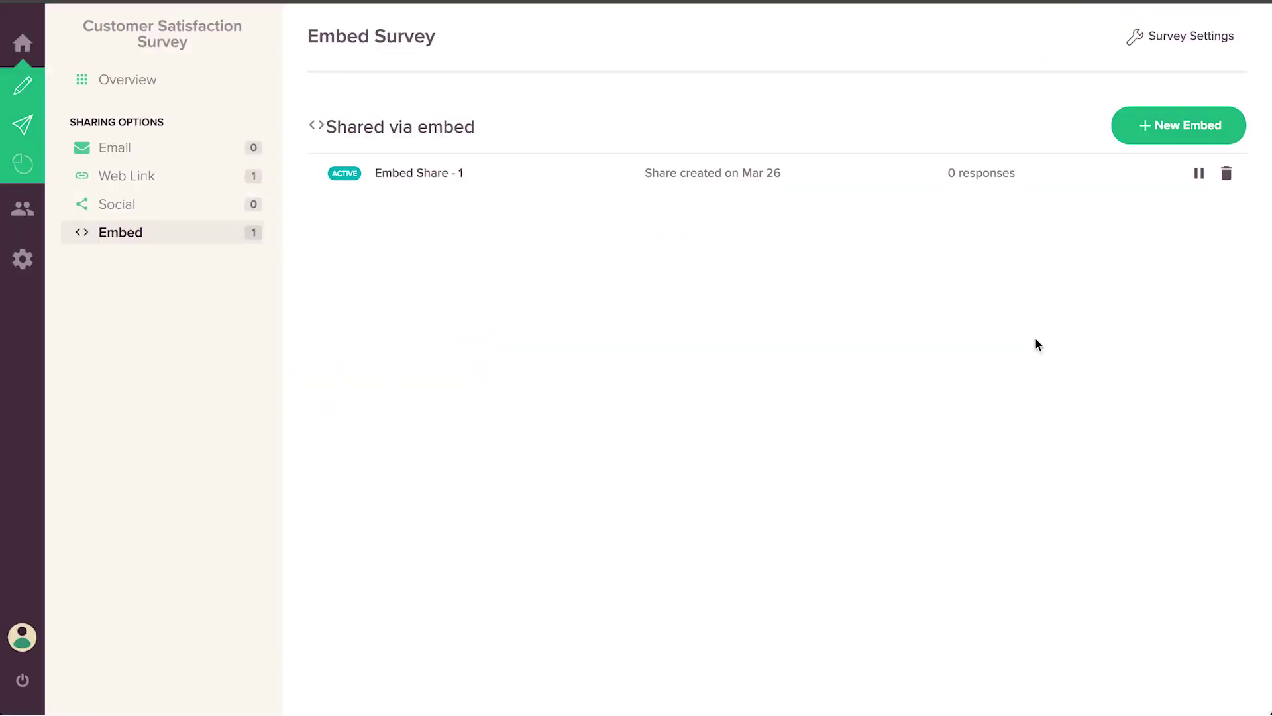
pyautogui.click(1171, 125)
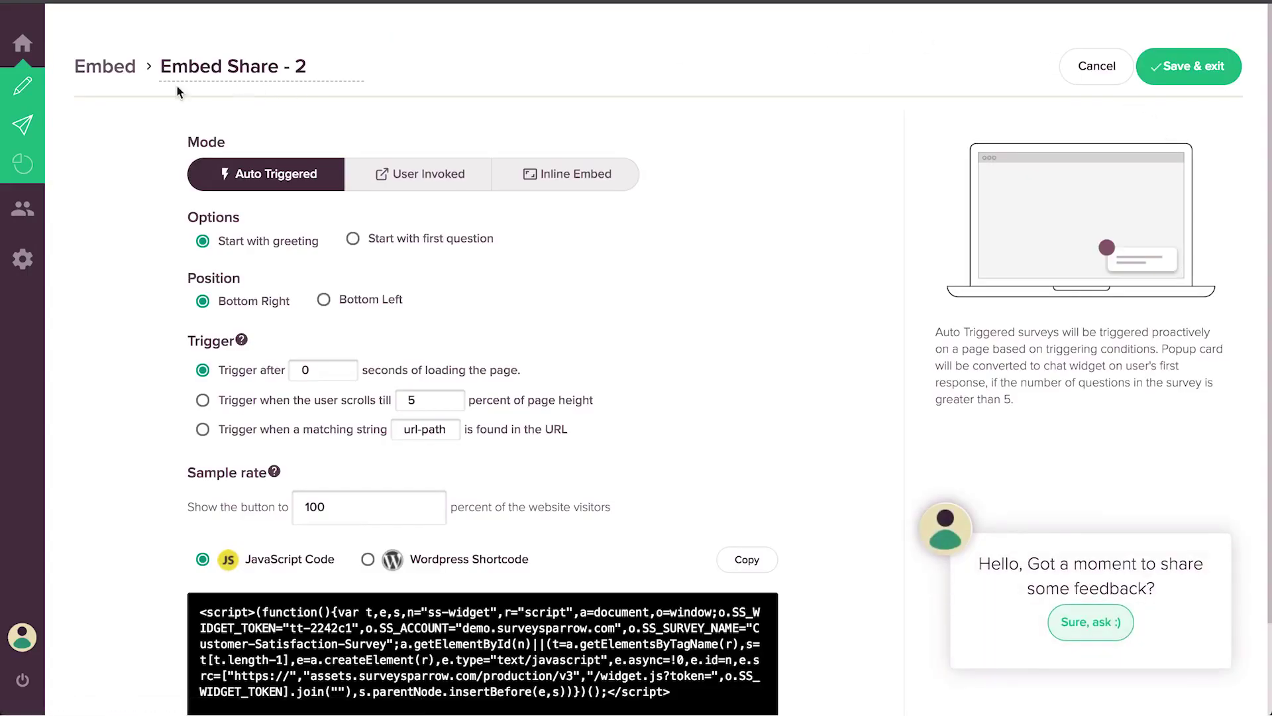
pyautogui.click(407, 179)
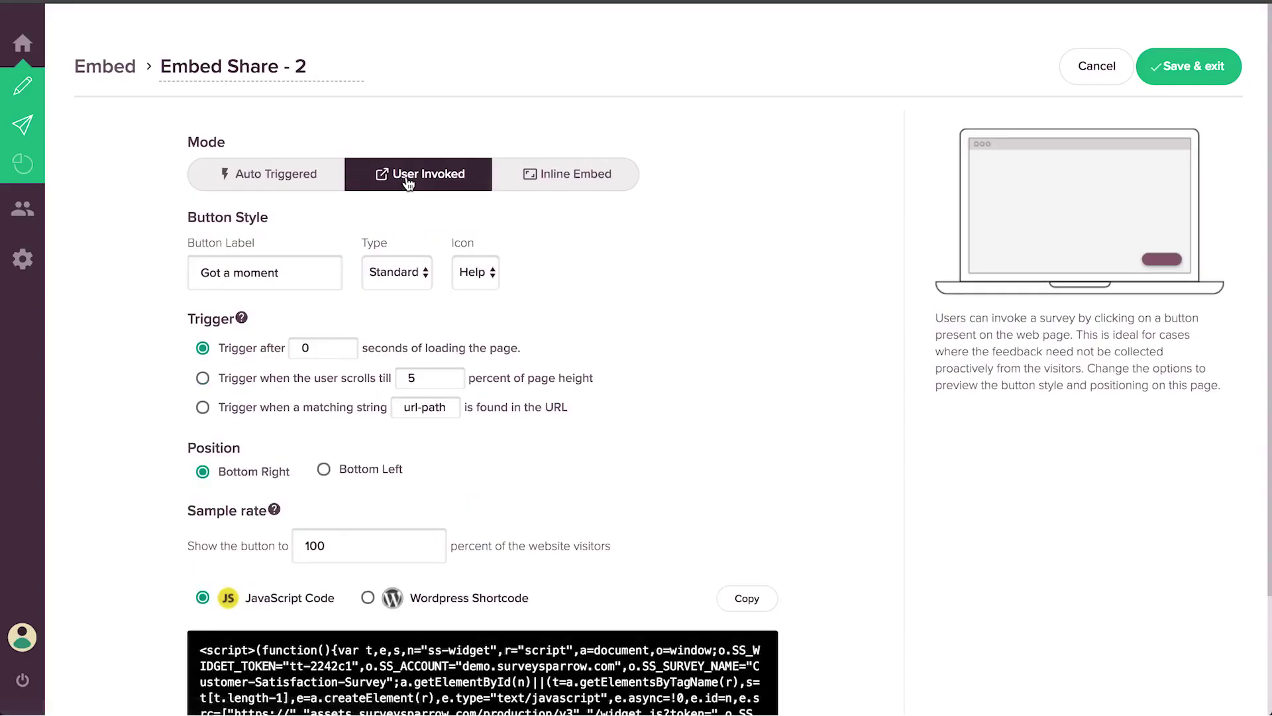
pyautogui.click(549, 177)
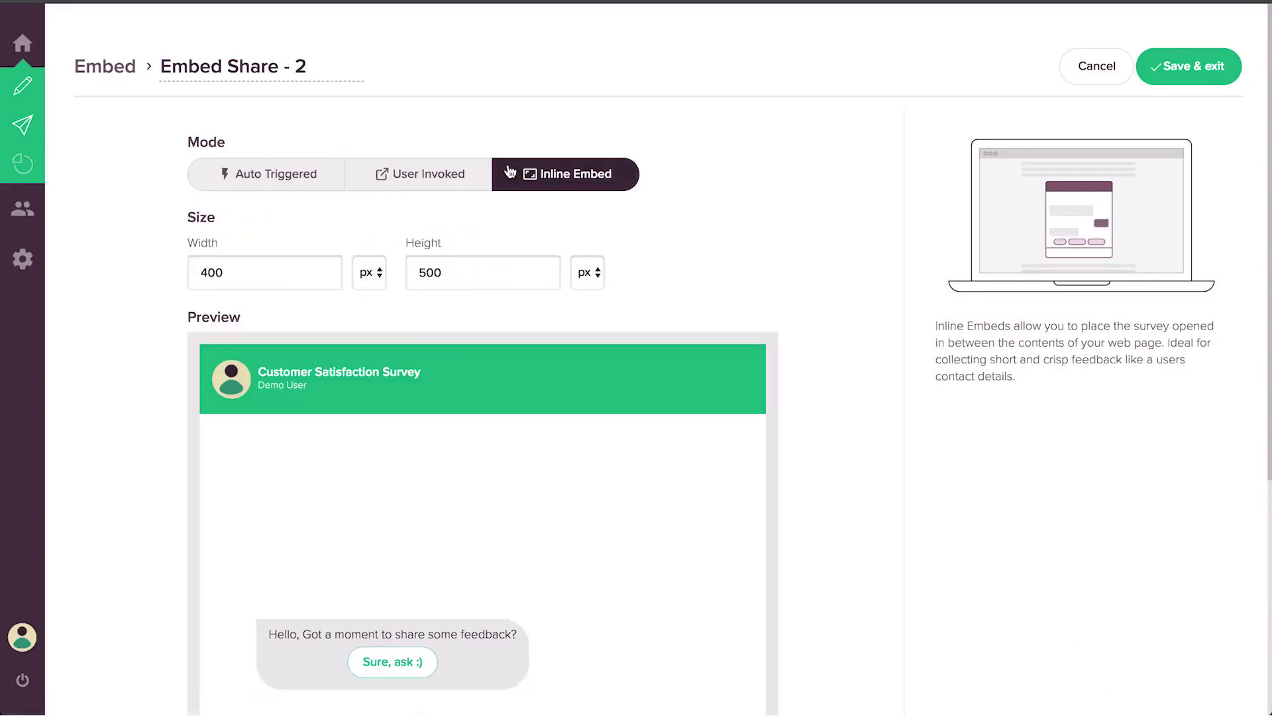
pyautogui.click(283, 175)
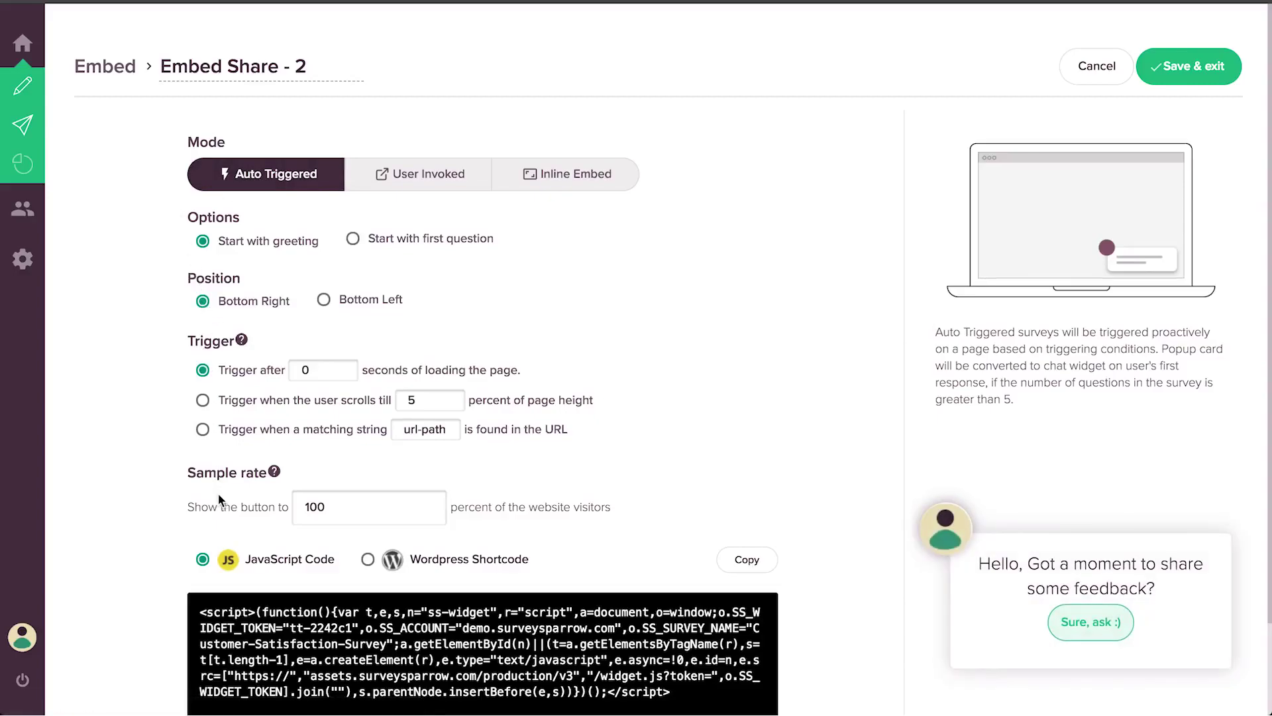
pyautogui.scroll(-2, 218, 492)
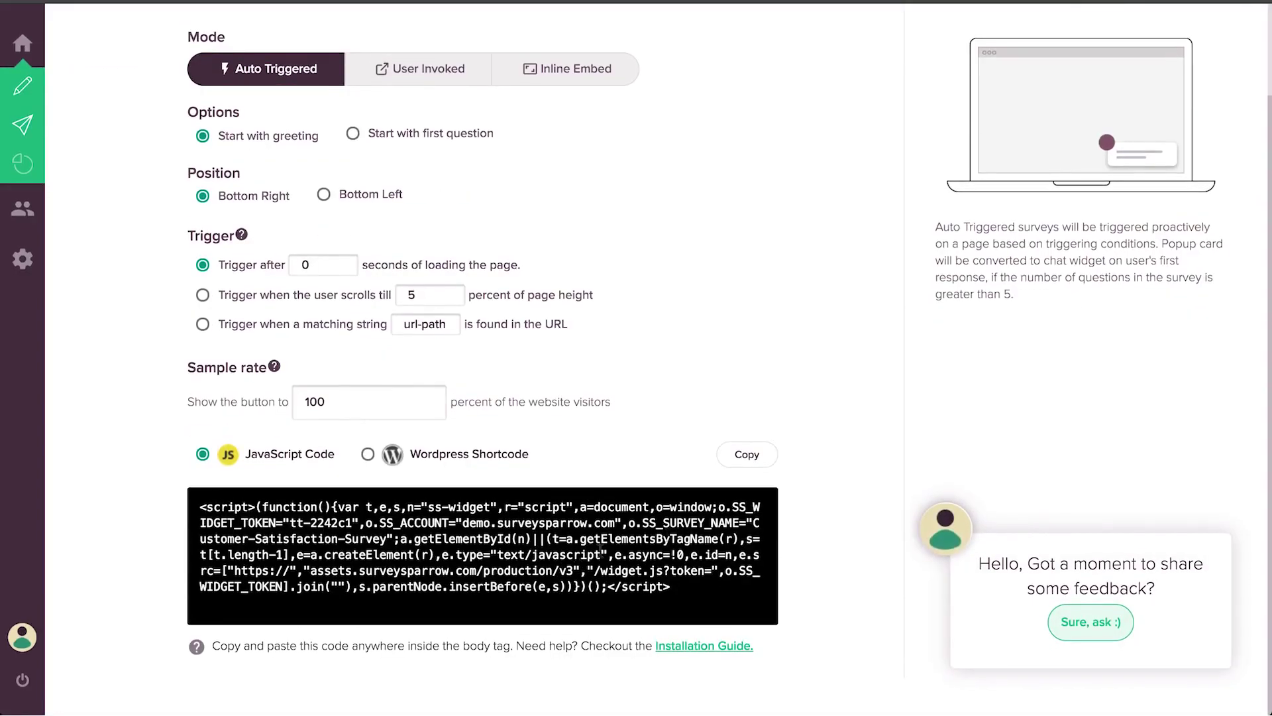
pyautogui.click(747, 455)
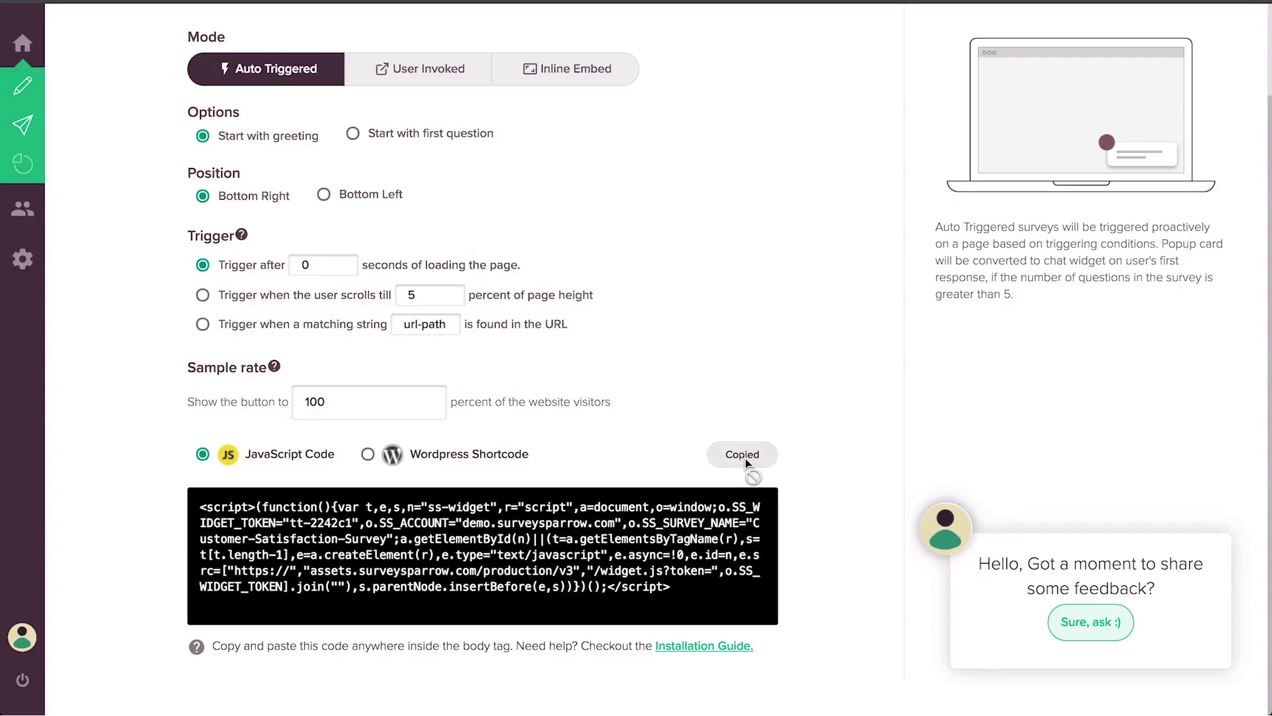
pyautogui.scroll(3, 825, 377)
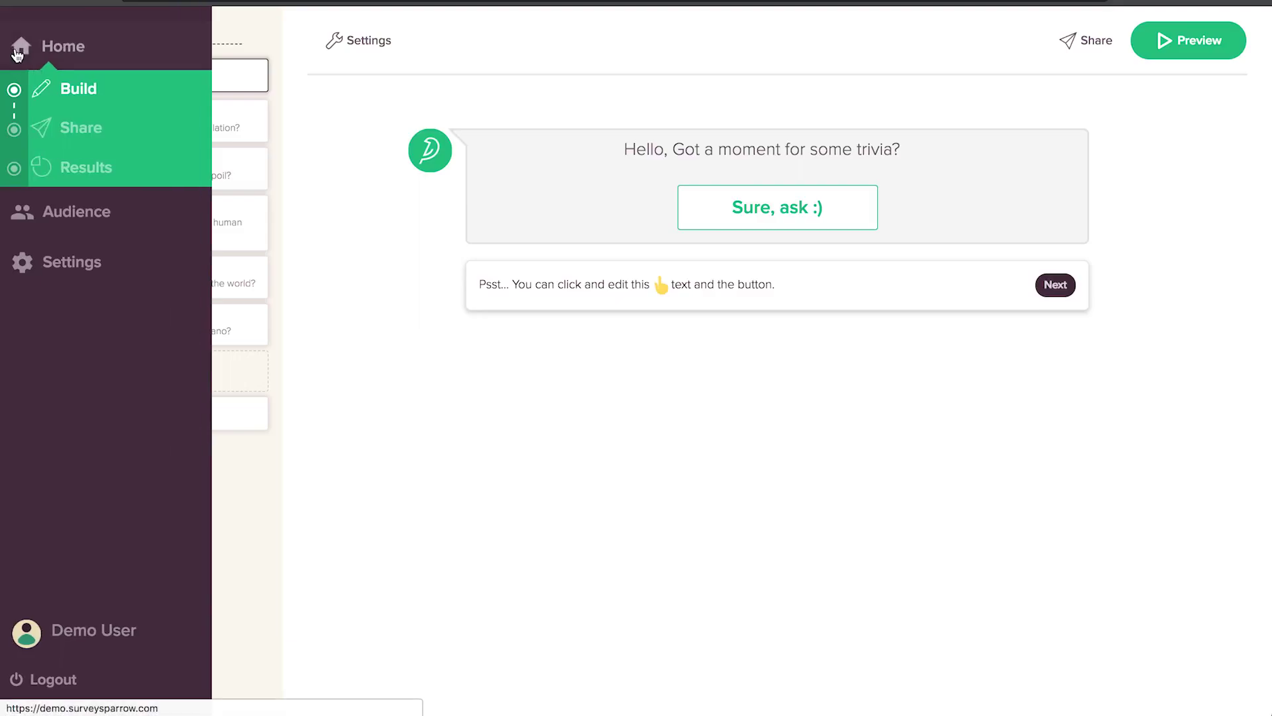
# Step: Browse the per-question Reports and the Responses table's column list, then return to the Dashboard
pyautogui.click(45, 171)
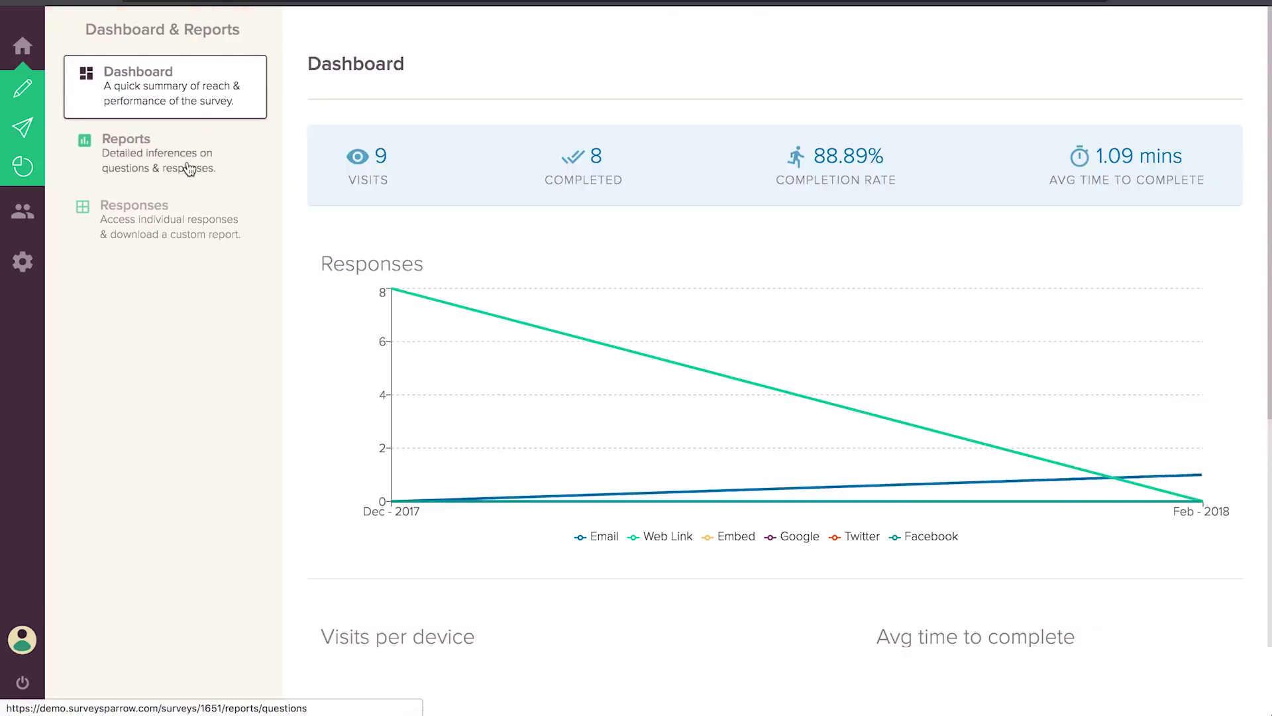
pyautogui.click(190, 167)
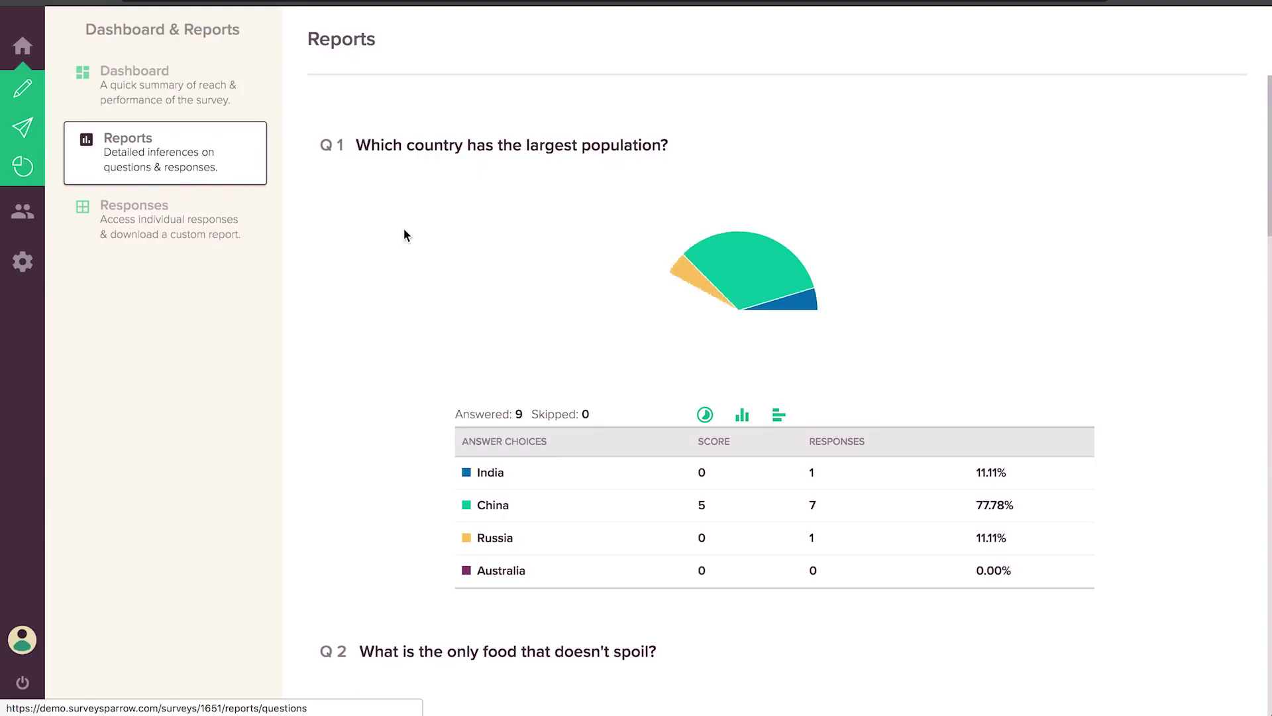
pyautogui.scroll(-5, 556, 488)
pyautogui.scroll(-2, 556, 488)
pyautogui.scroll(5, 556, 488)
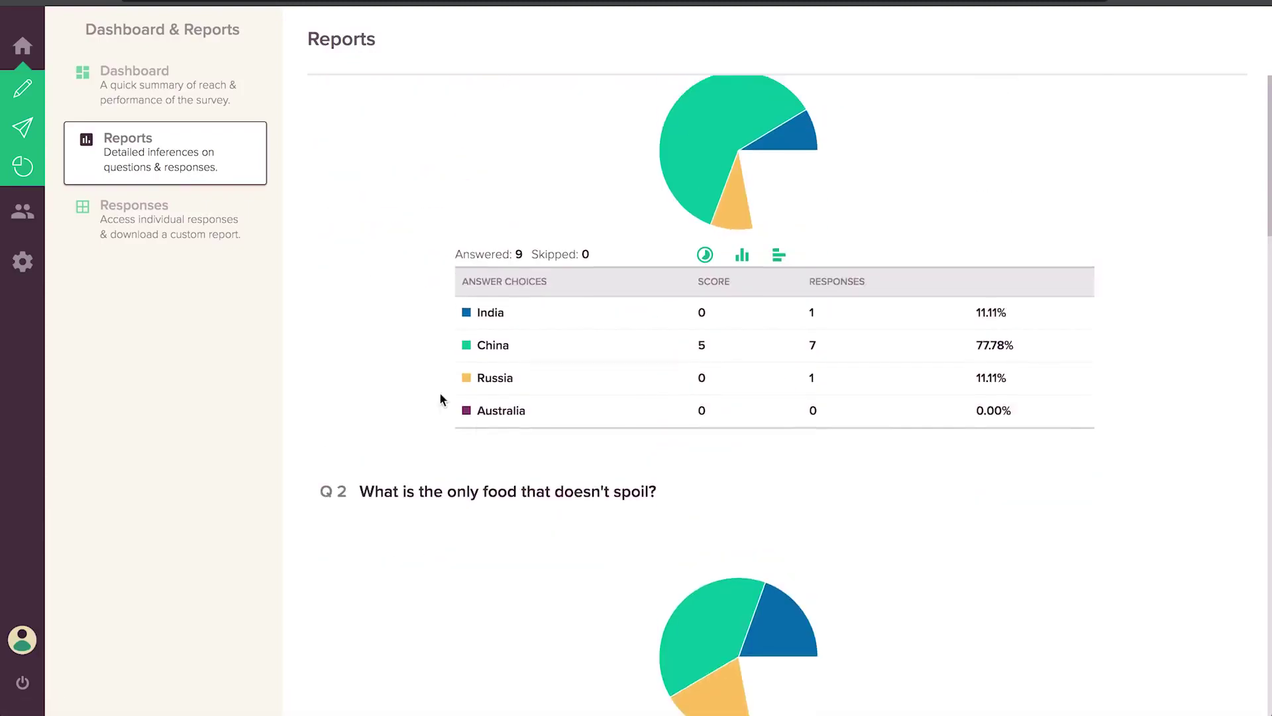
pyautogui.click(215, 220)
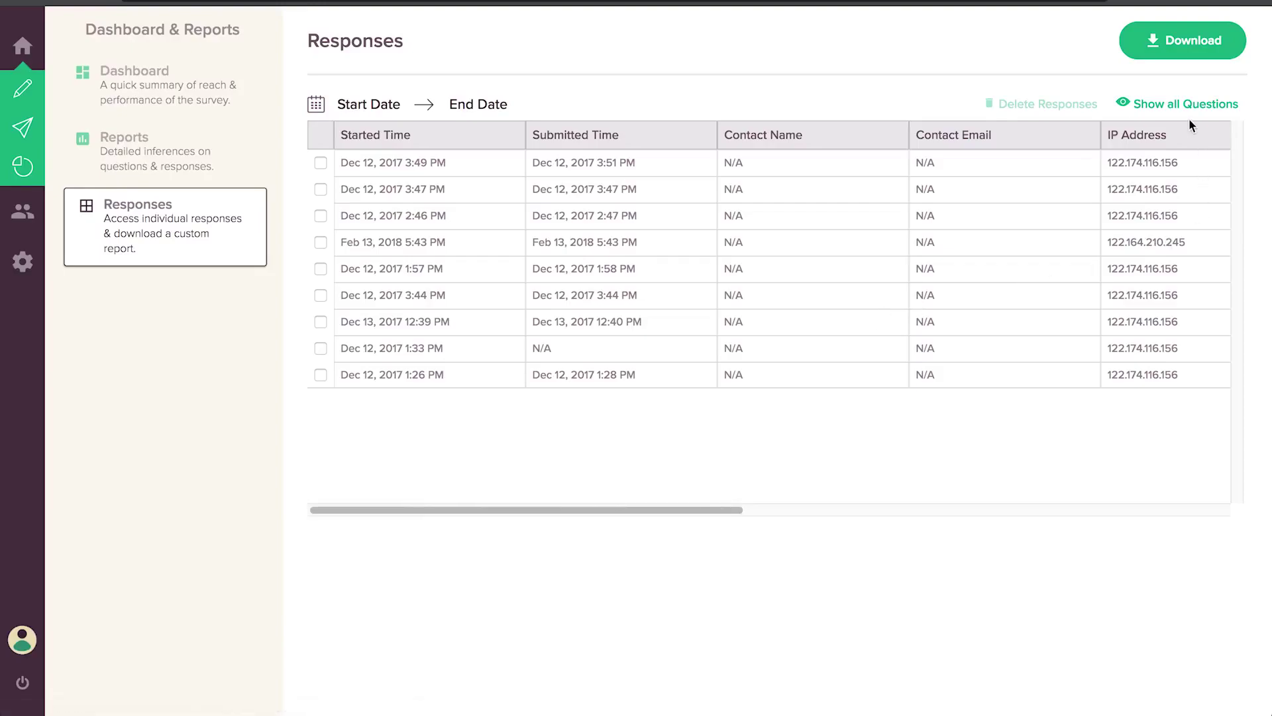
pyautogui.click(1186, 105)
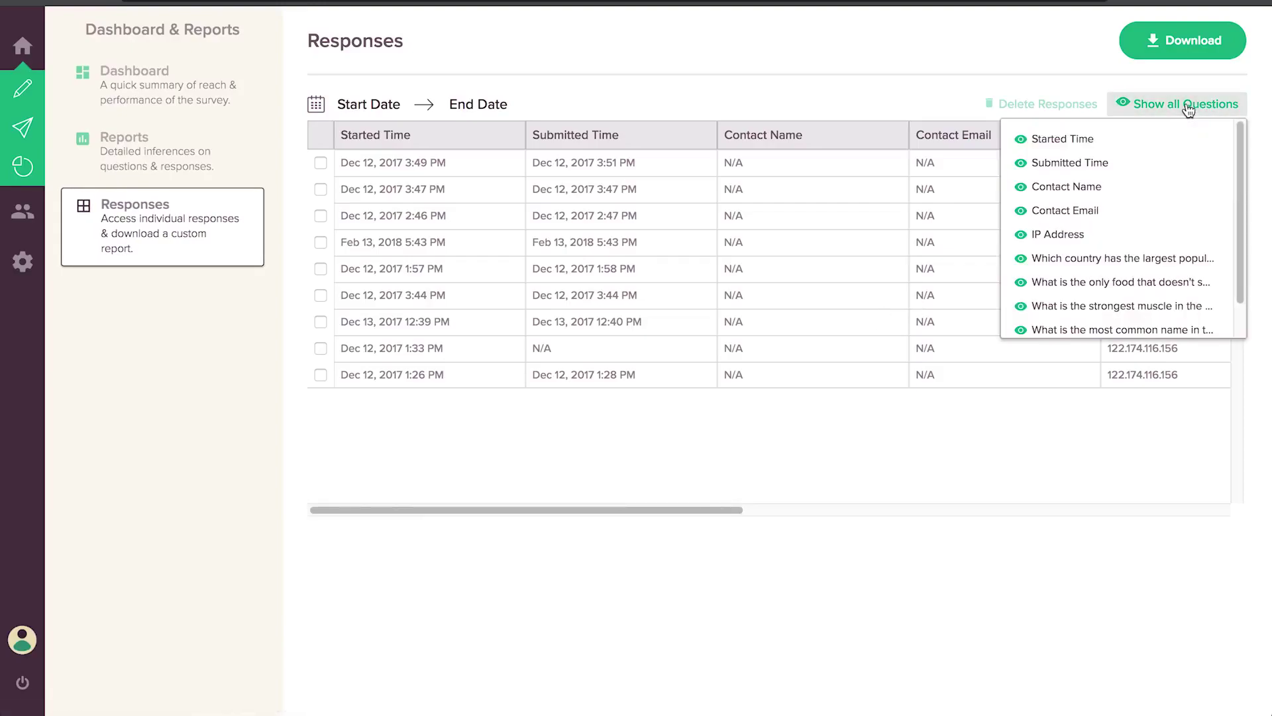
pyautogui.click(1188, 109)
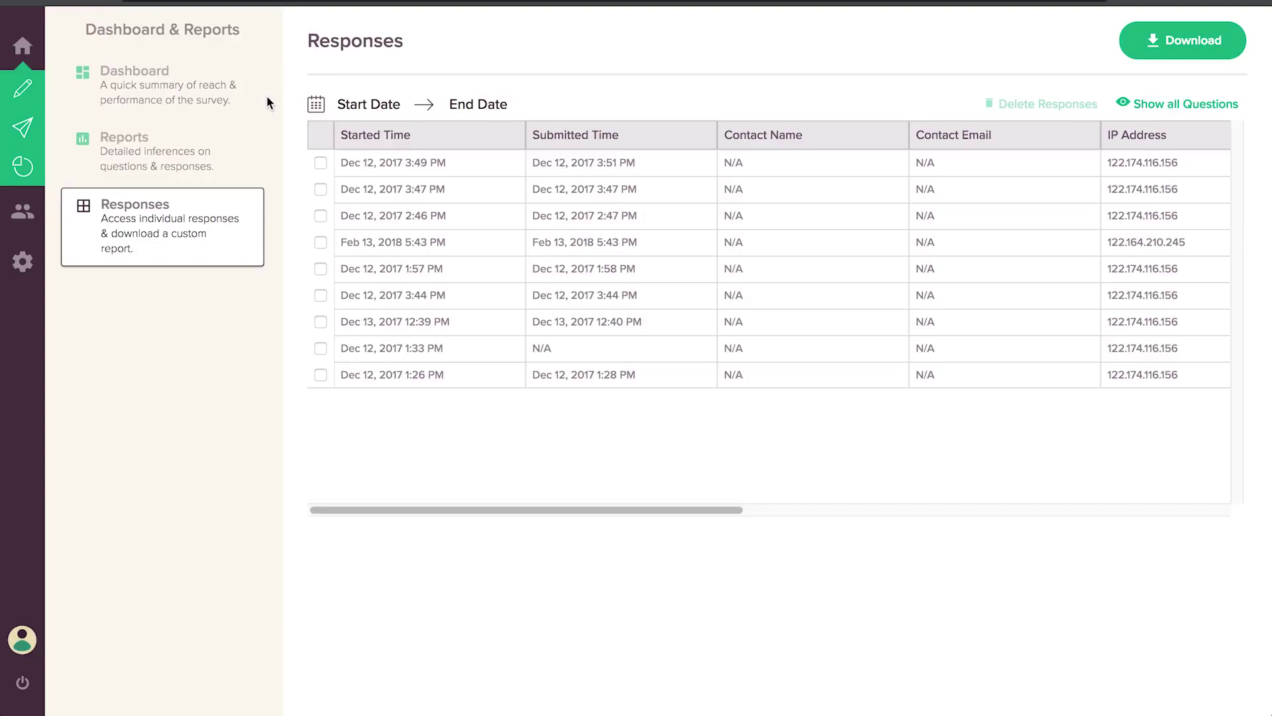
pyautogui.click(189, 85)
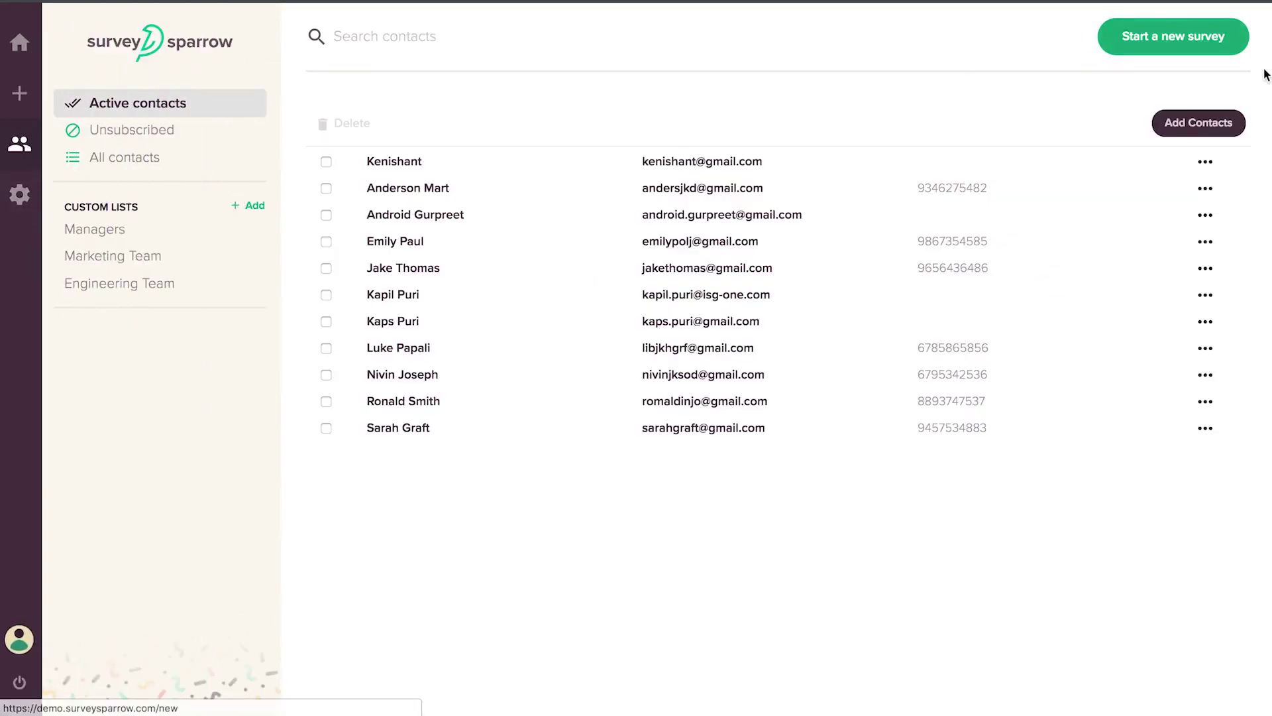
# Step: Start a custom contact list, then view User Management, Apps & Integrations, Account Settings and Billing
pyautogui.click(255, 206)
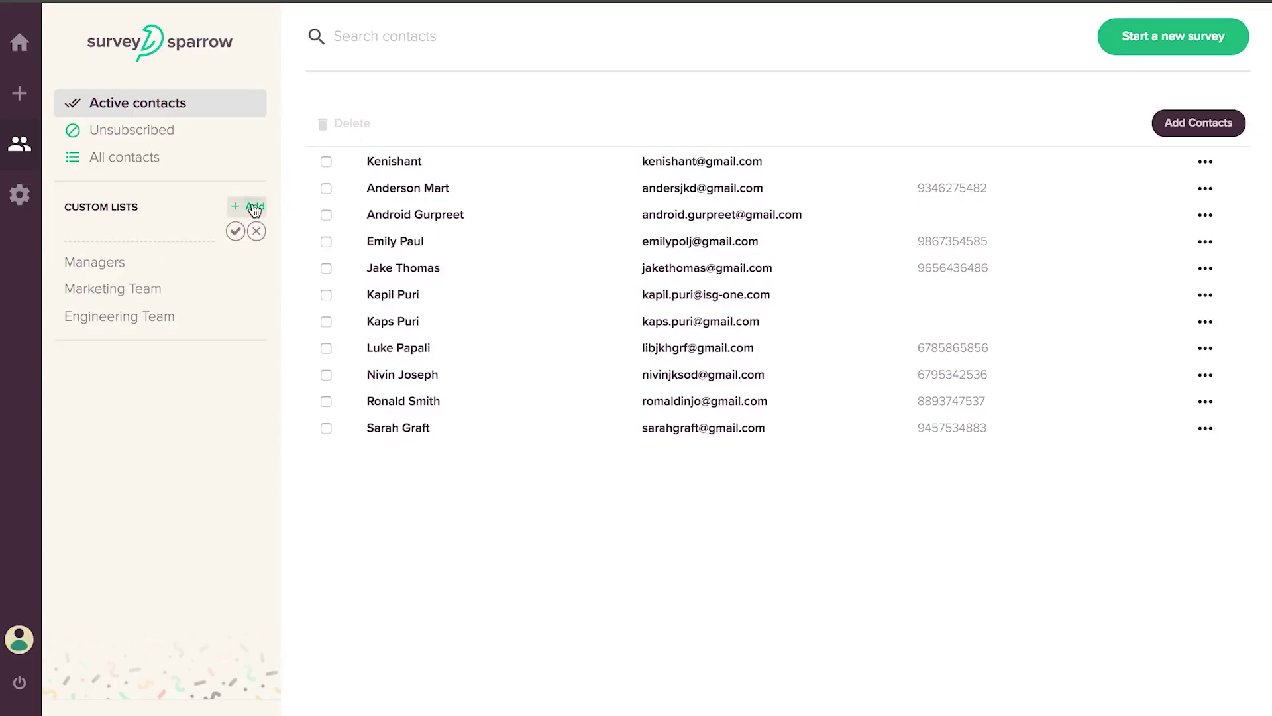
pyautogui.click(16, 199)
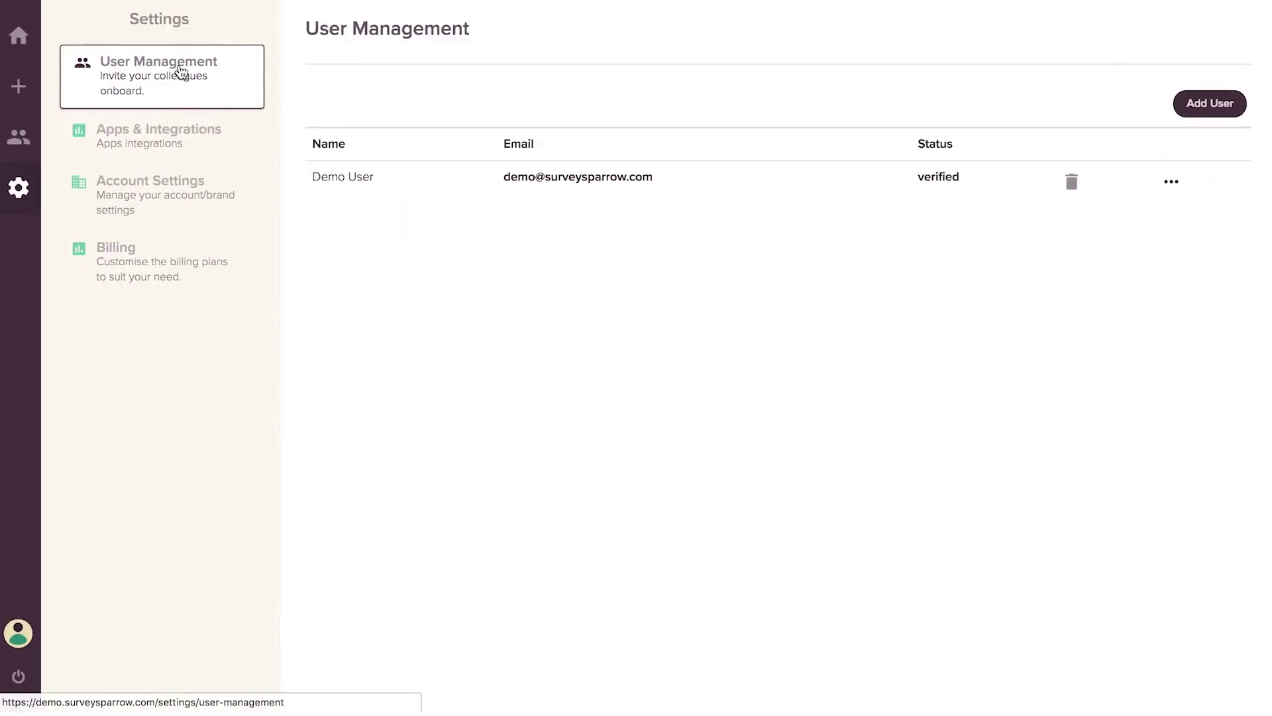
pyautogui.click(181, 140)
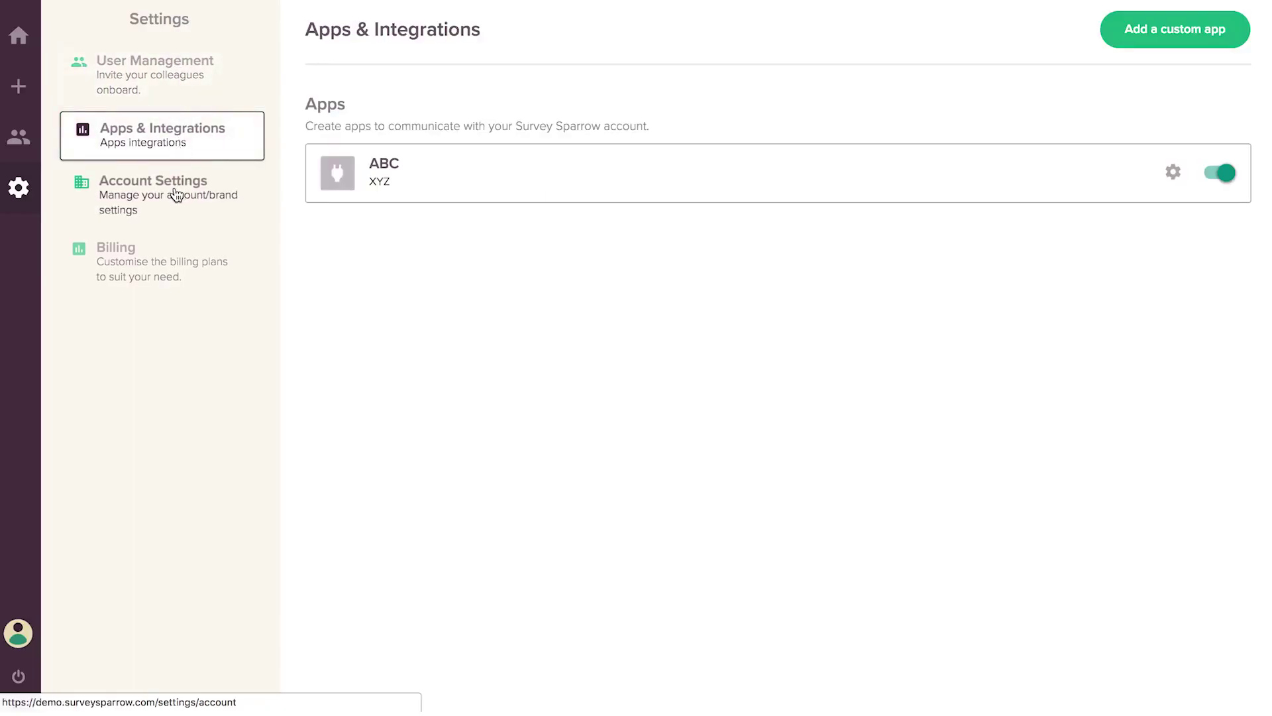
pyautogui.click(175, 194)
pyautogui.scroll(-3, 478, 321)
pyautogui.scroll(3, 477, 416)
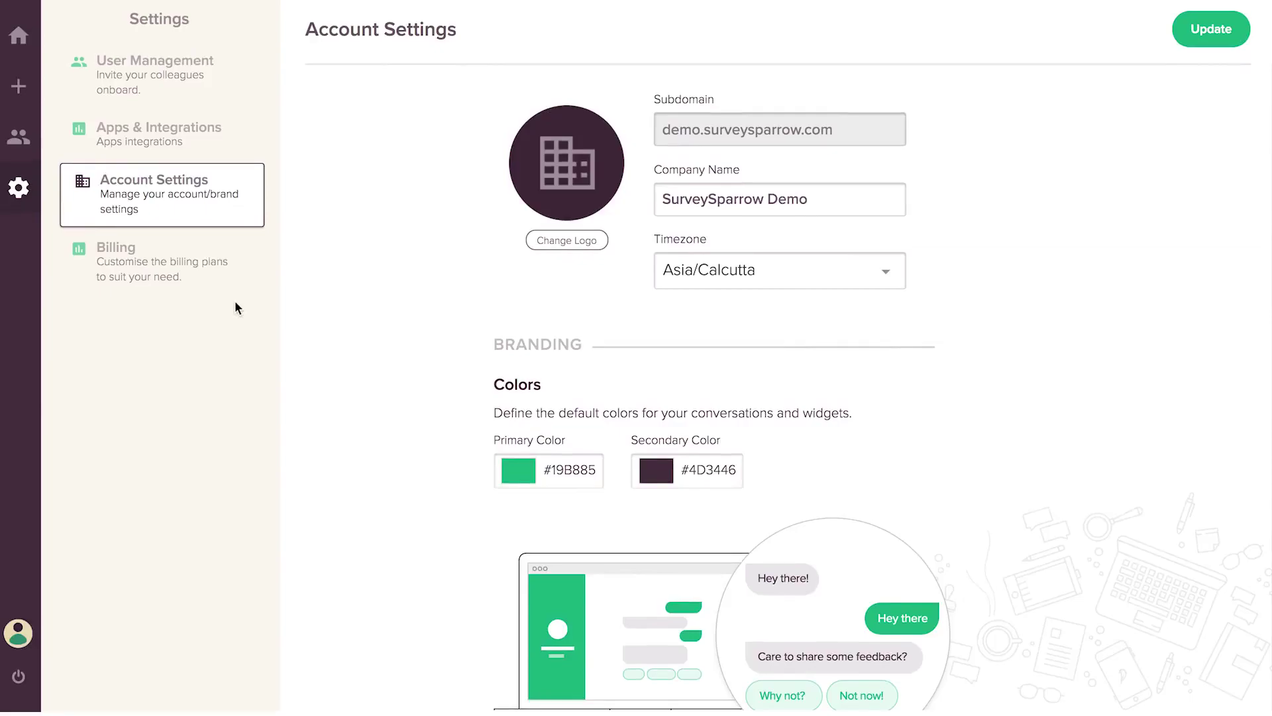
pyautogui.click(199, 274)
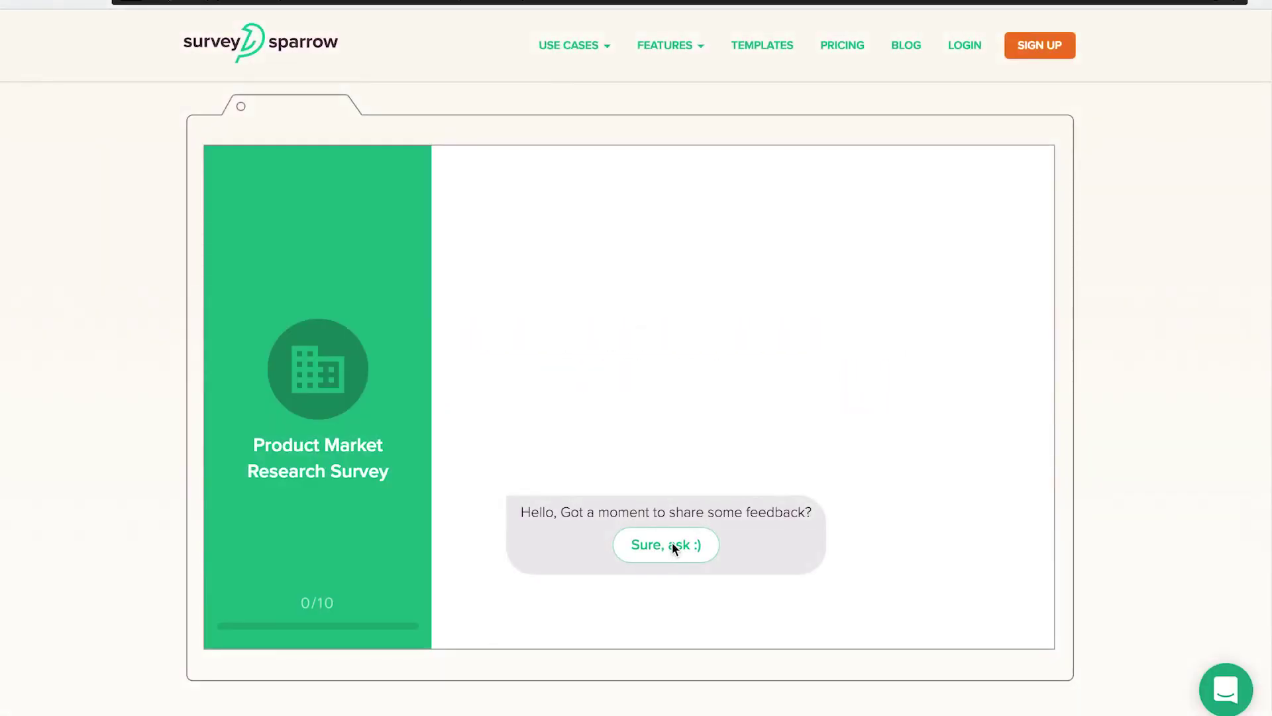
# Step: Start the sample survey, answering Wow!, Friend/ Family, Internet and Yes, absolutely
pyautogui.click(672, 542)
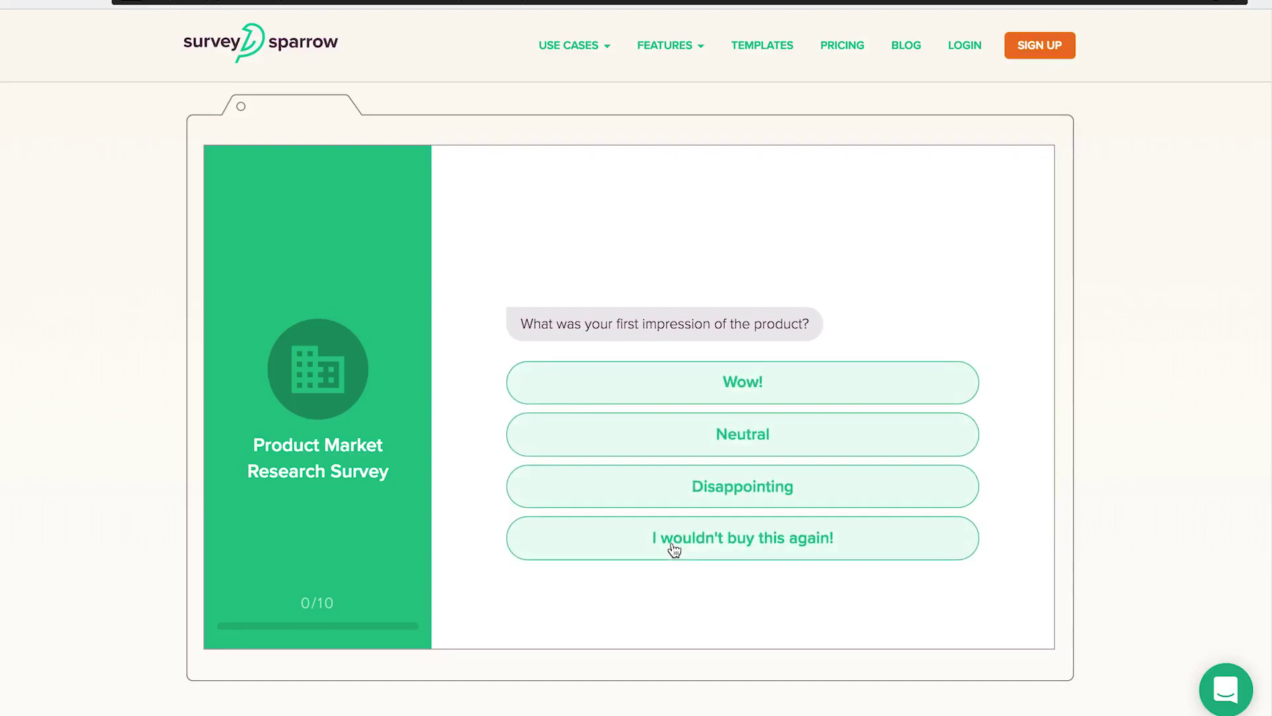
pyautogui.click(698, 392)
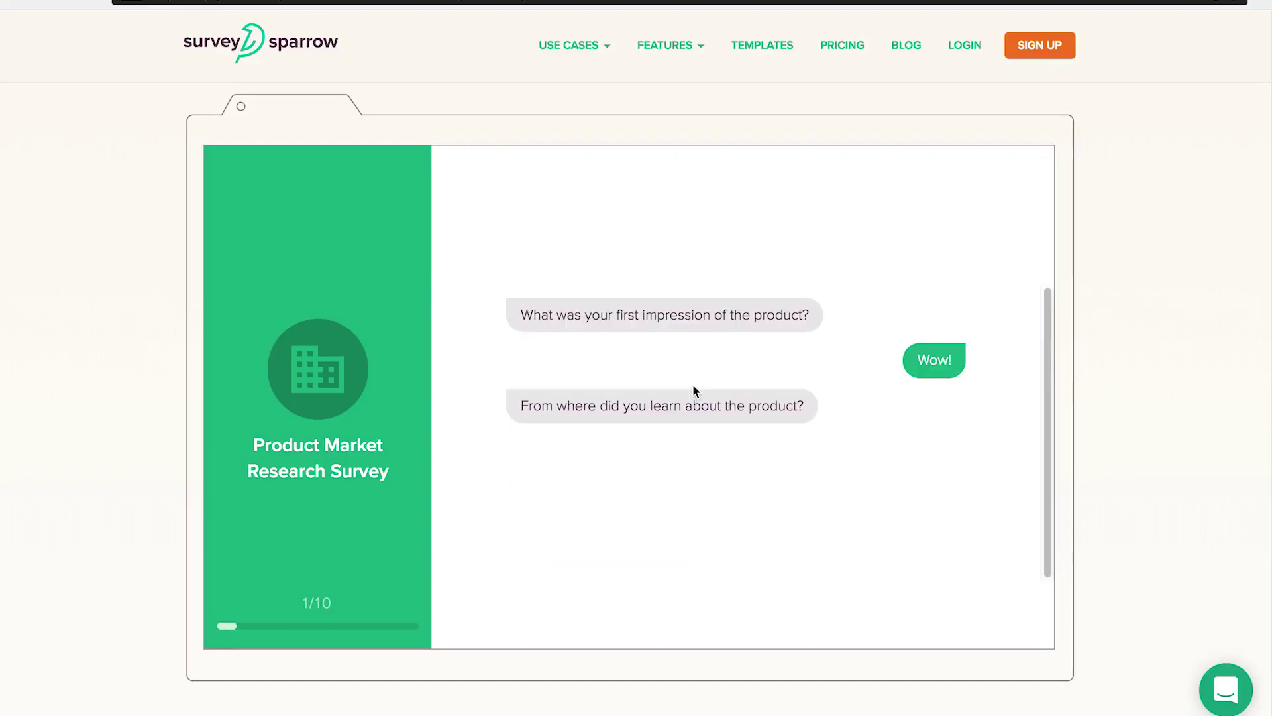
pyautogui.click(596, 528)
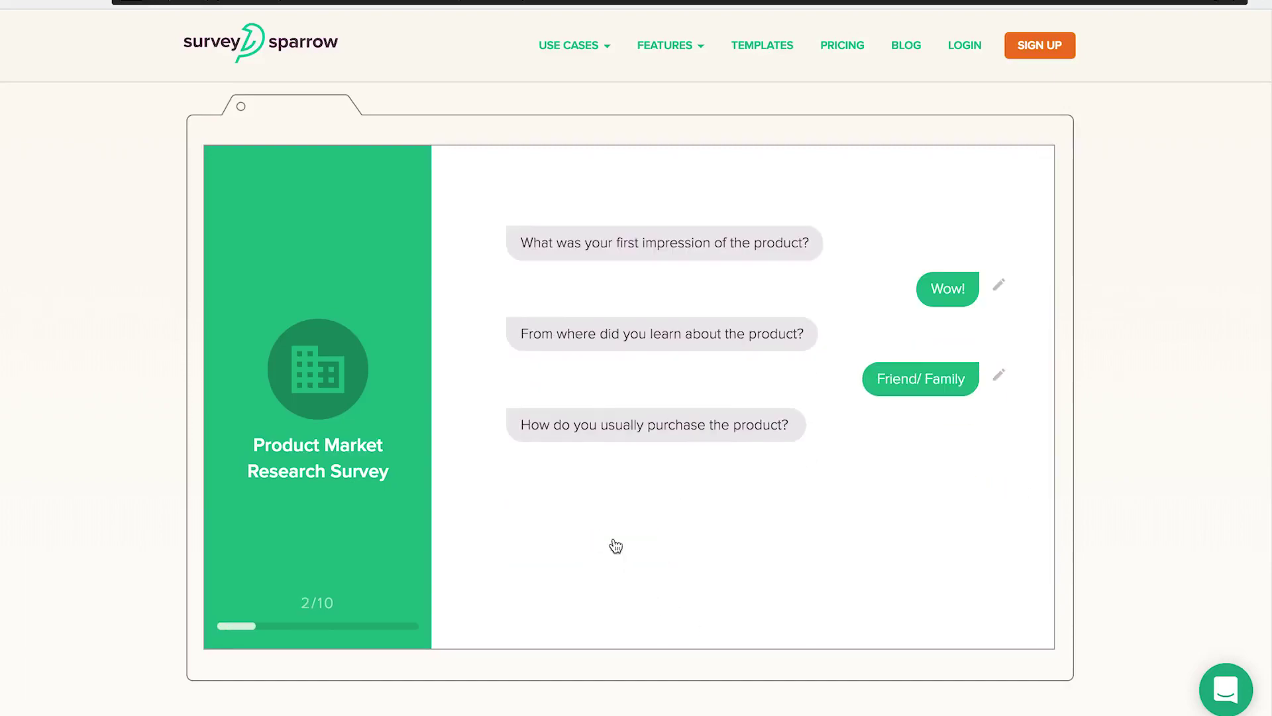
pyautogui.click(736, 475)
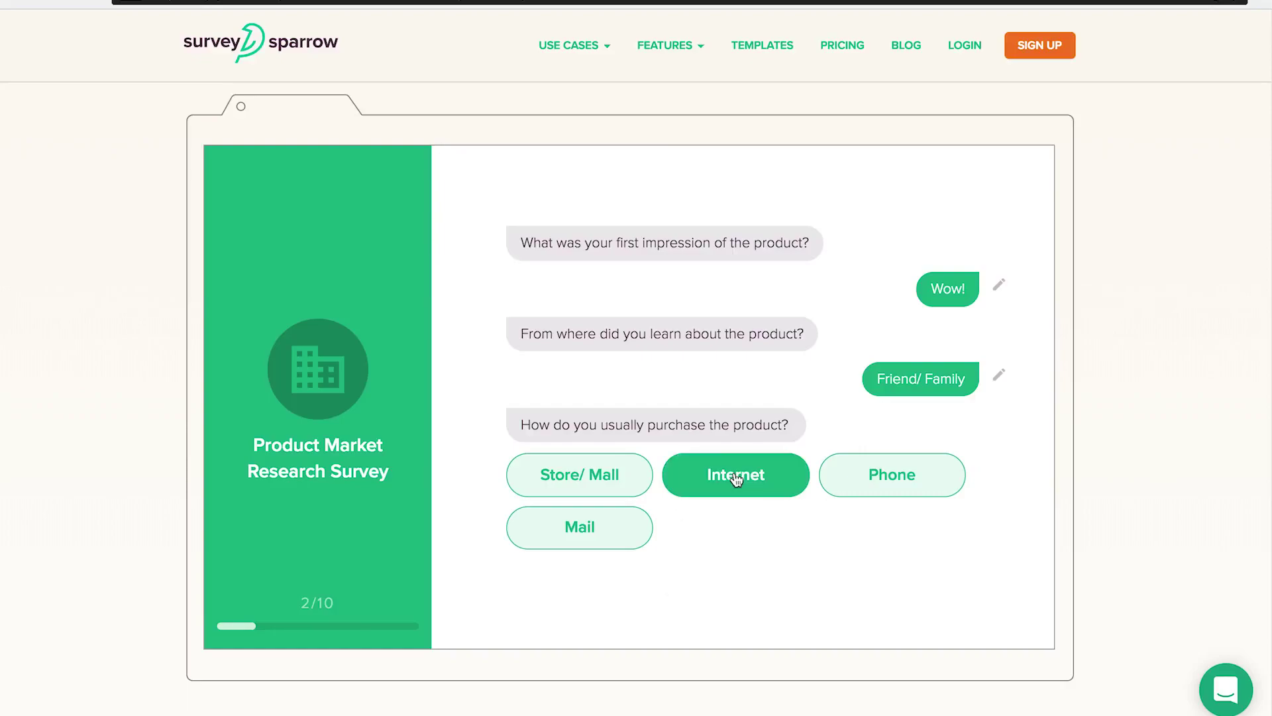
pyautogui.click(681, 545)
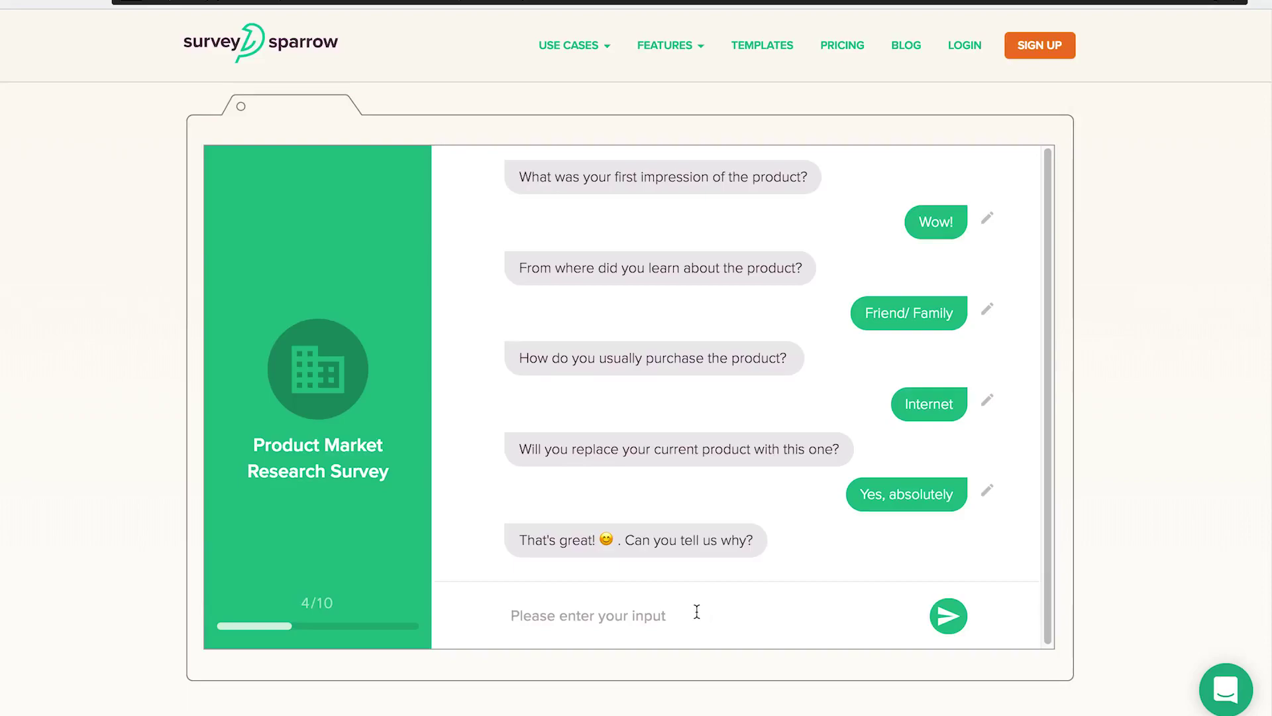
pyautogui.write('Affordable')
# Step: Submit 'Affordable' as the reason, then give ratings of 5, 9 and 9
pyautogui.press('Return')
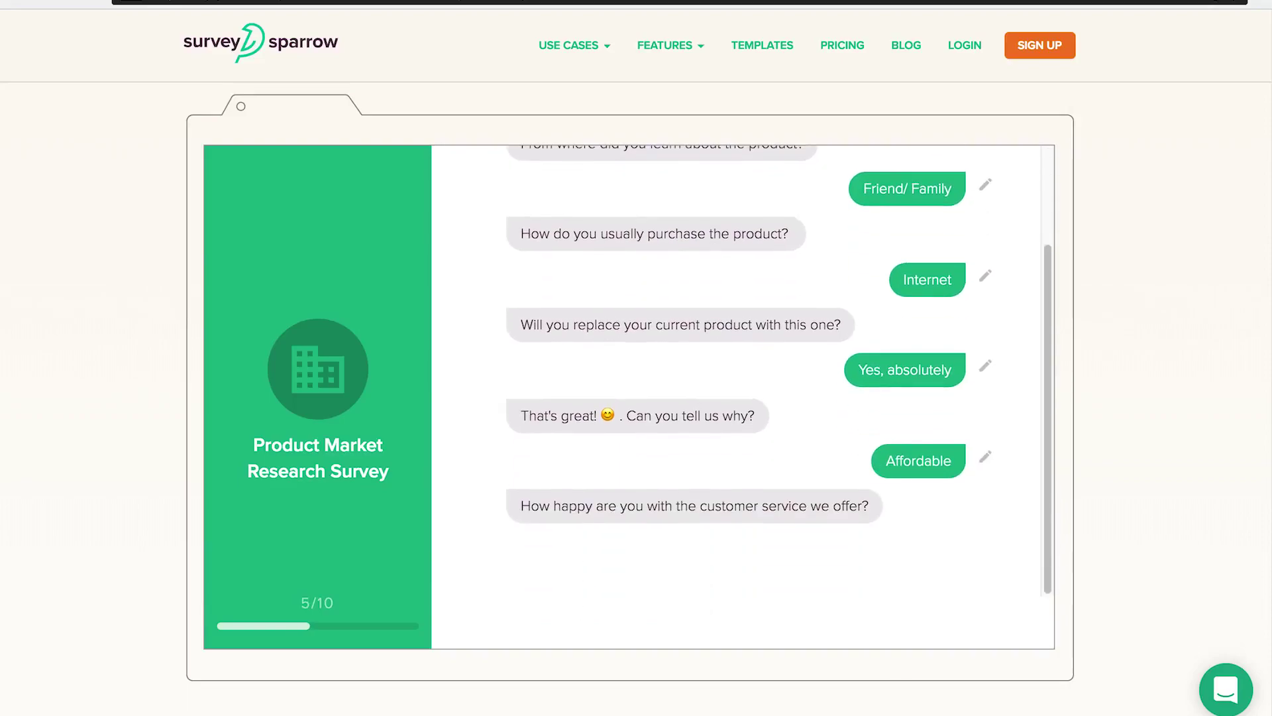
pyautogui.click(833, 559)
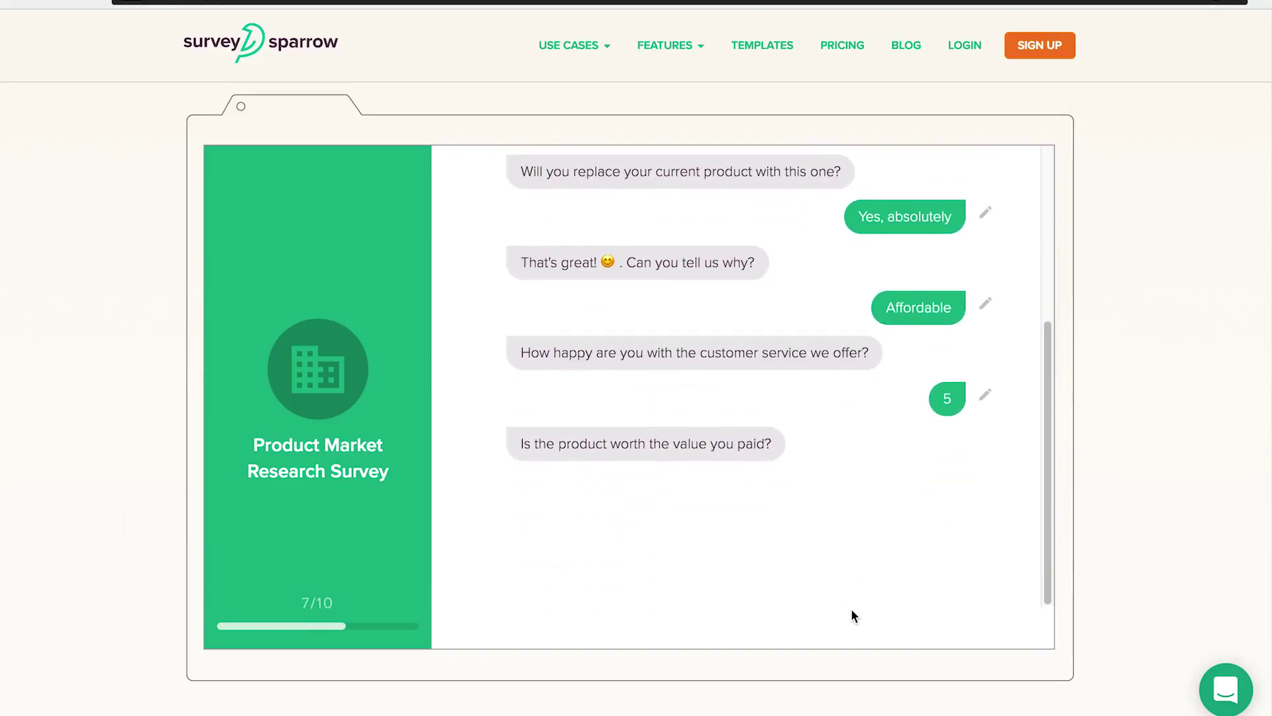
pyautogui.click(712, 569)
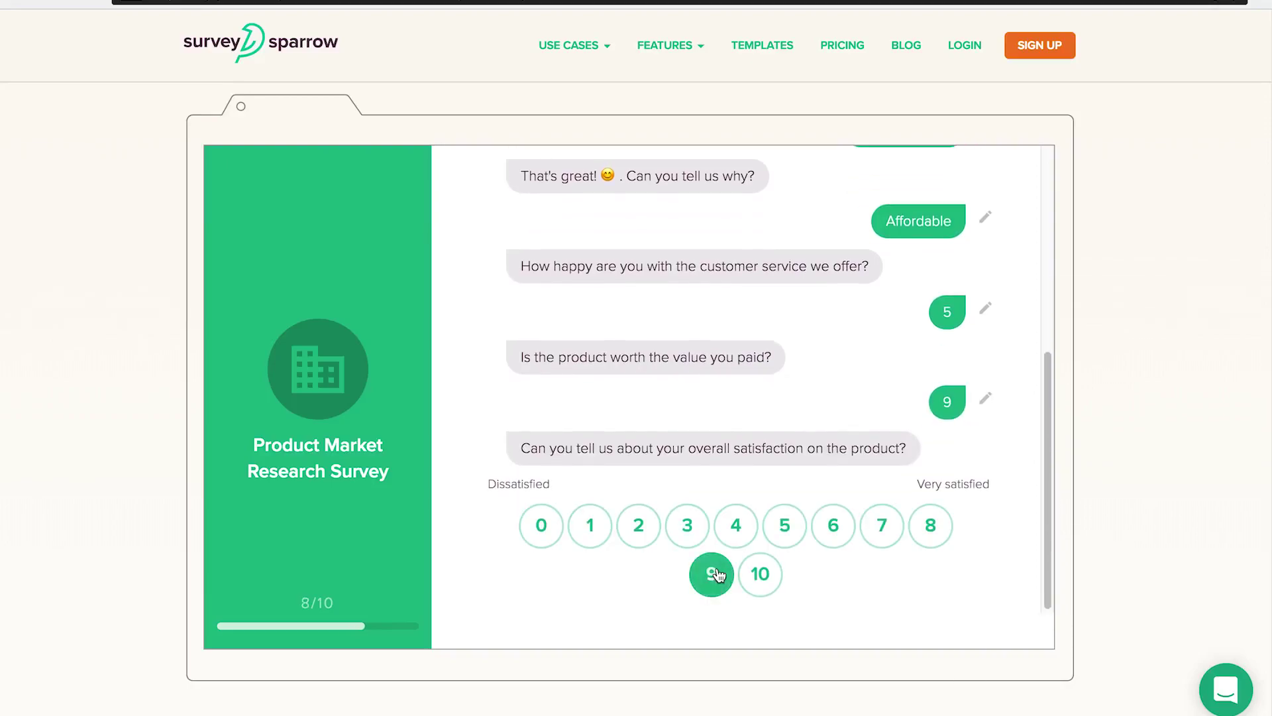
pyautogui.click(712, 573)
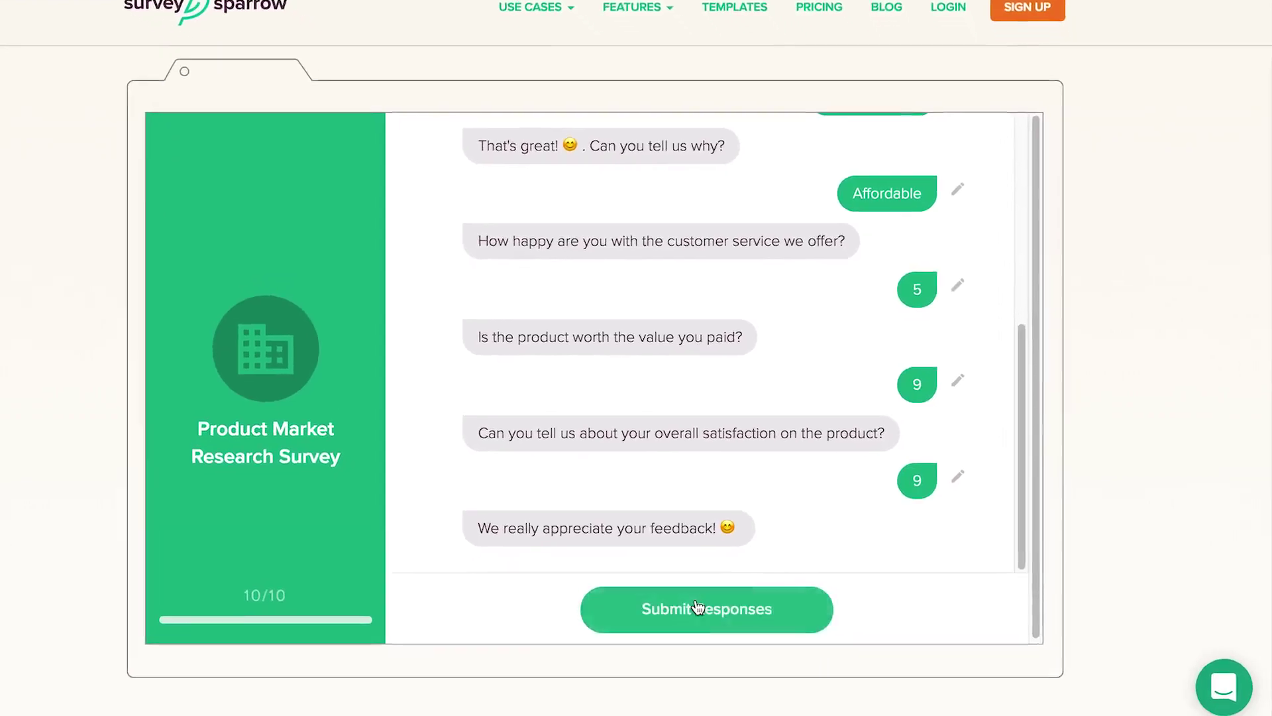